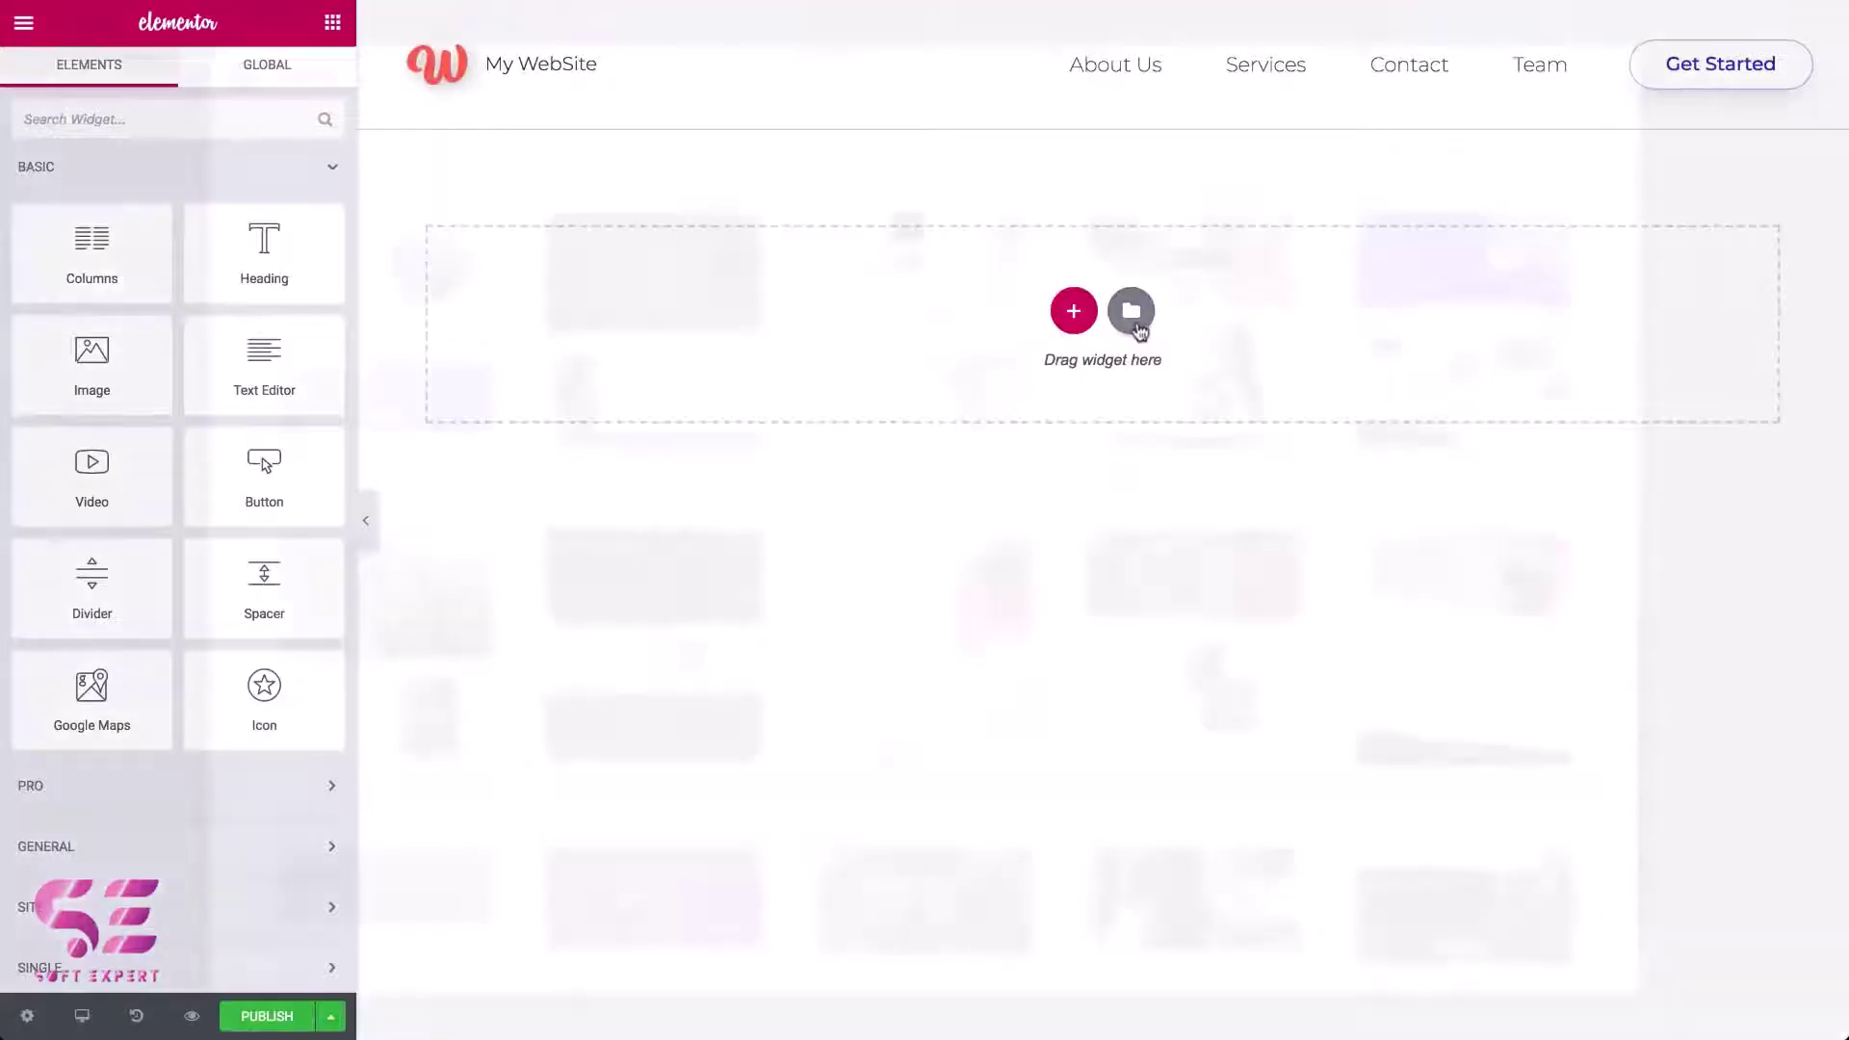
Preview the Demo page template from the library and insert it into the page
click(1132, 313)
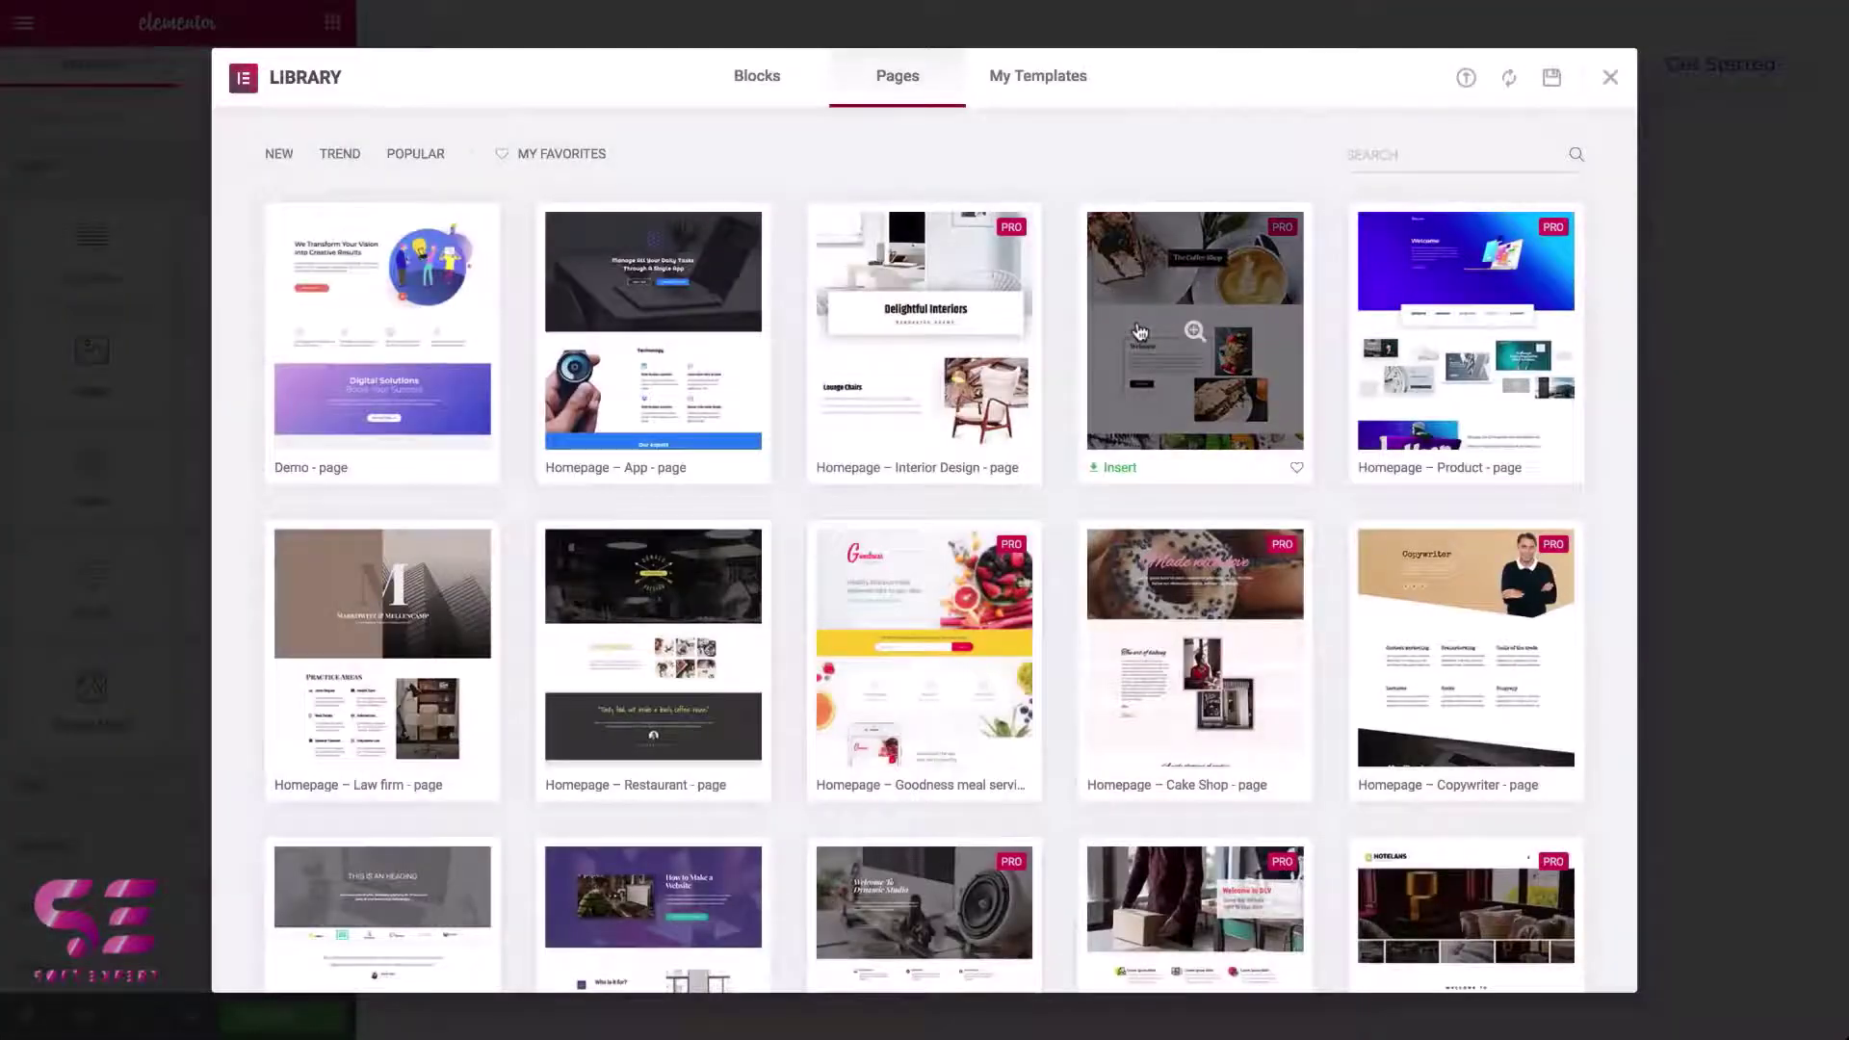
click(363, 338)
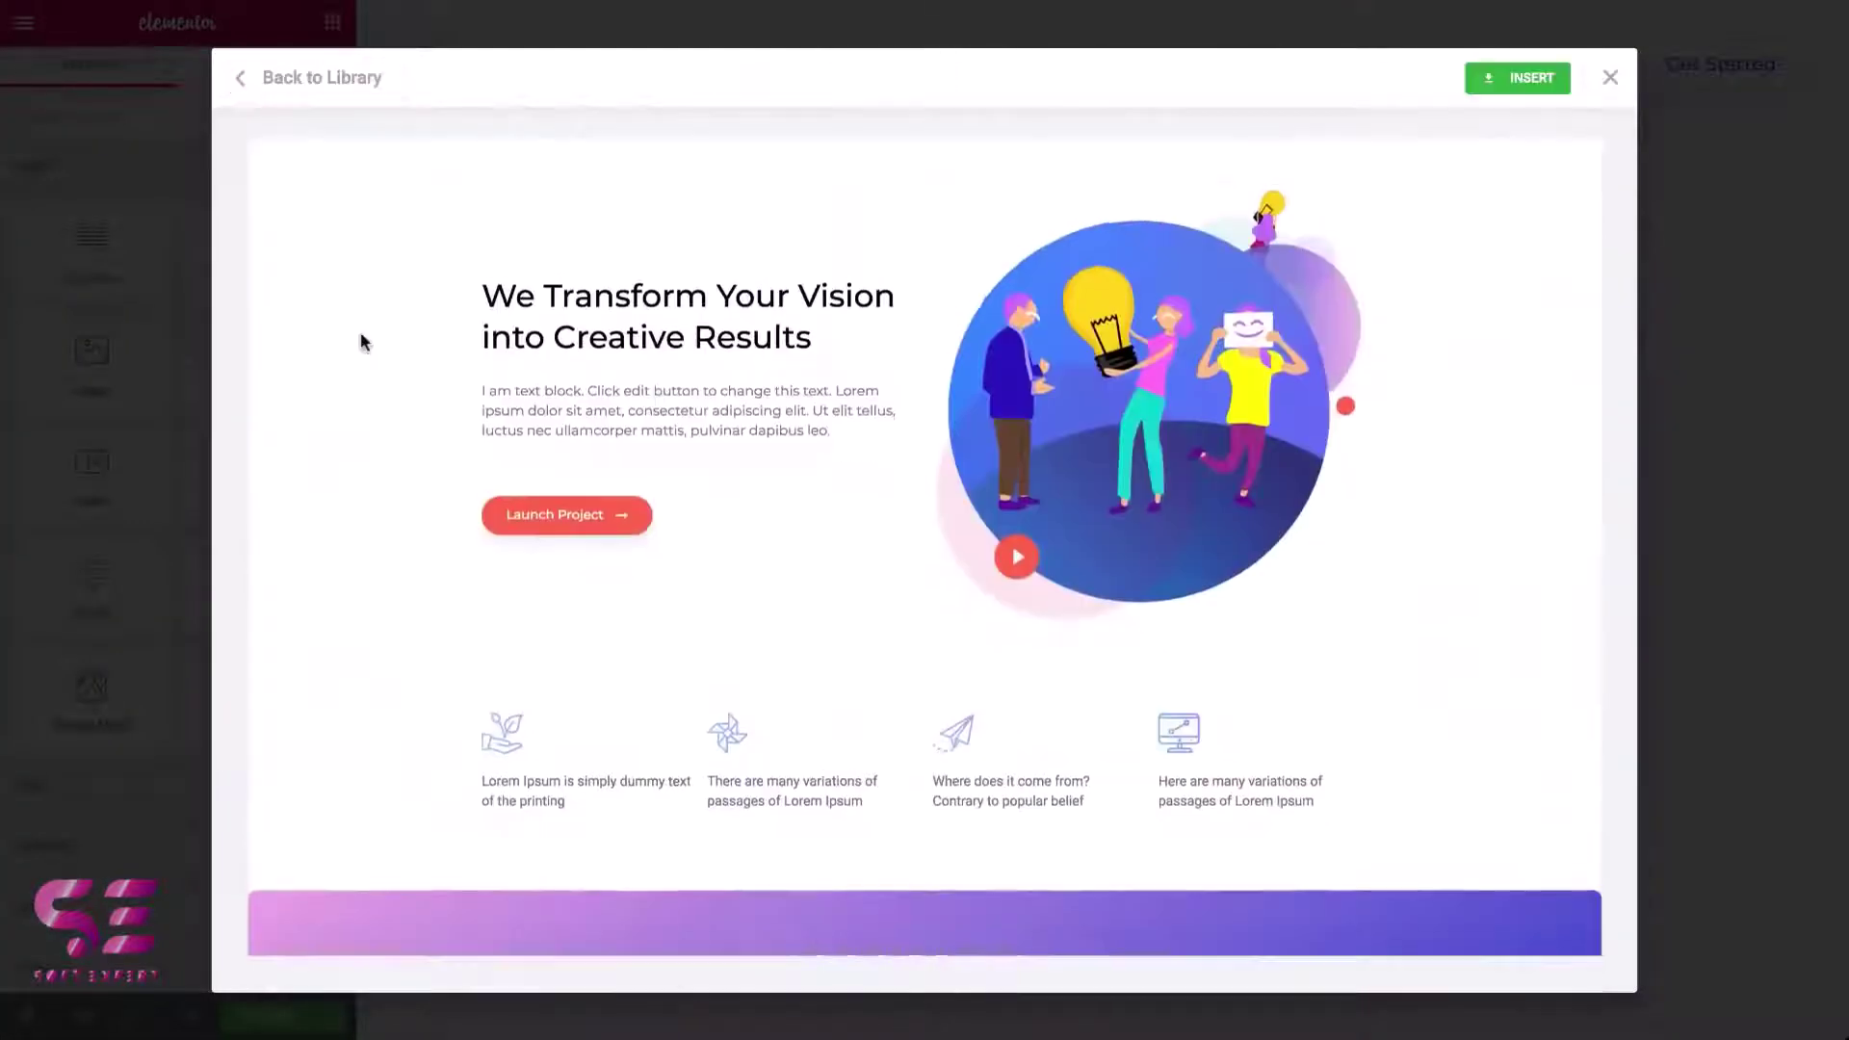
scroll(363, 338, down, 2)
click(1517, 77)
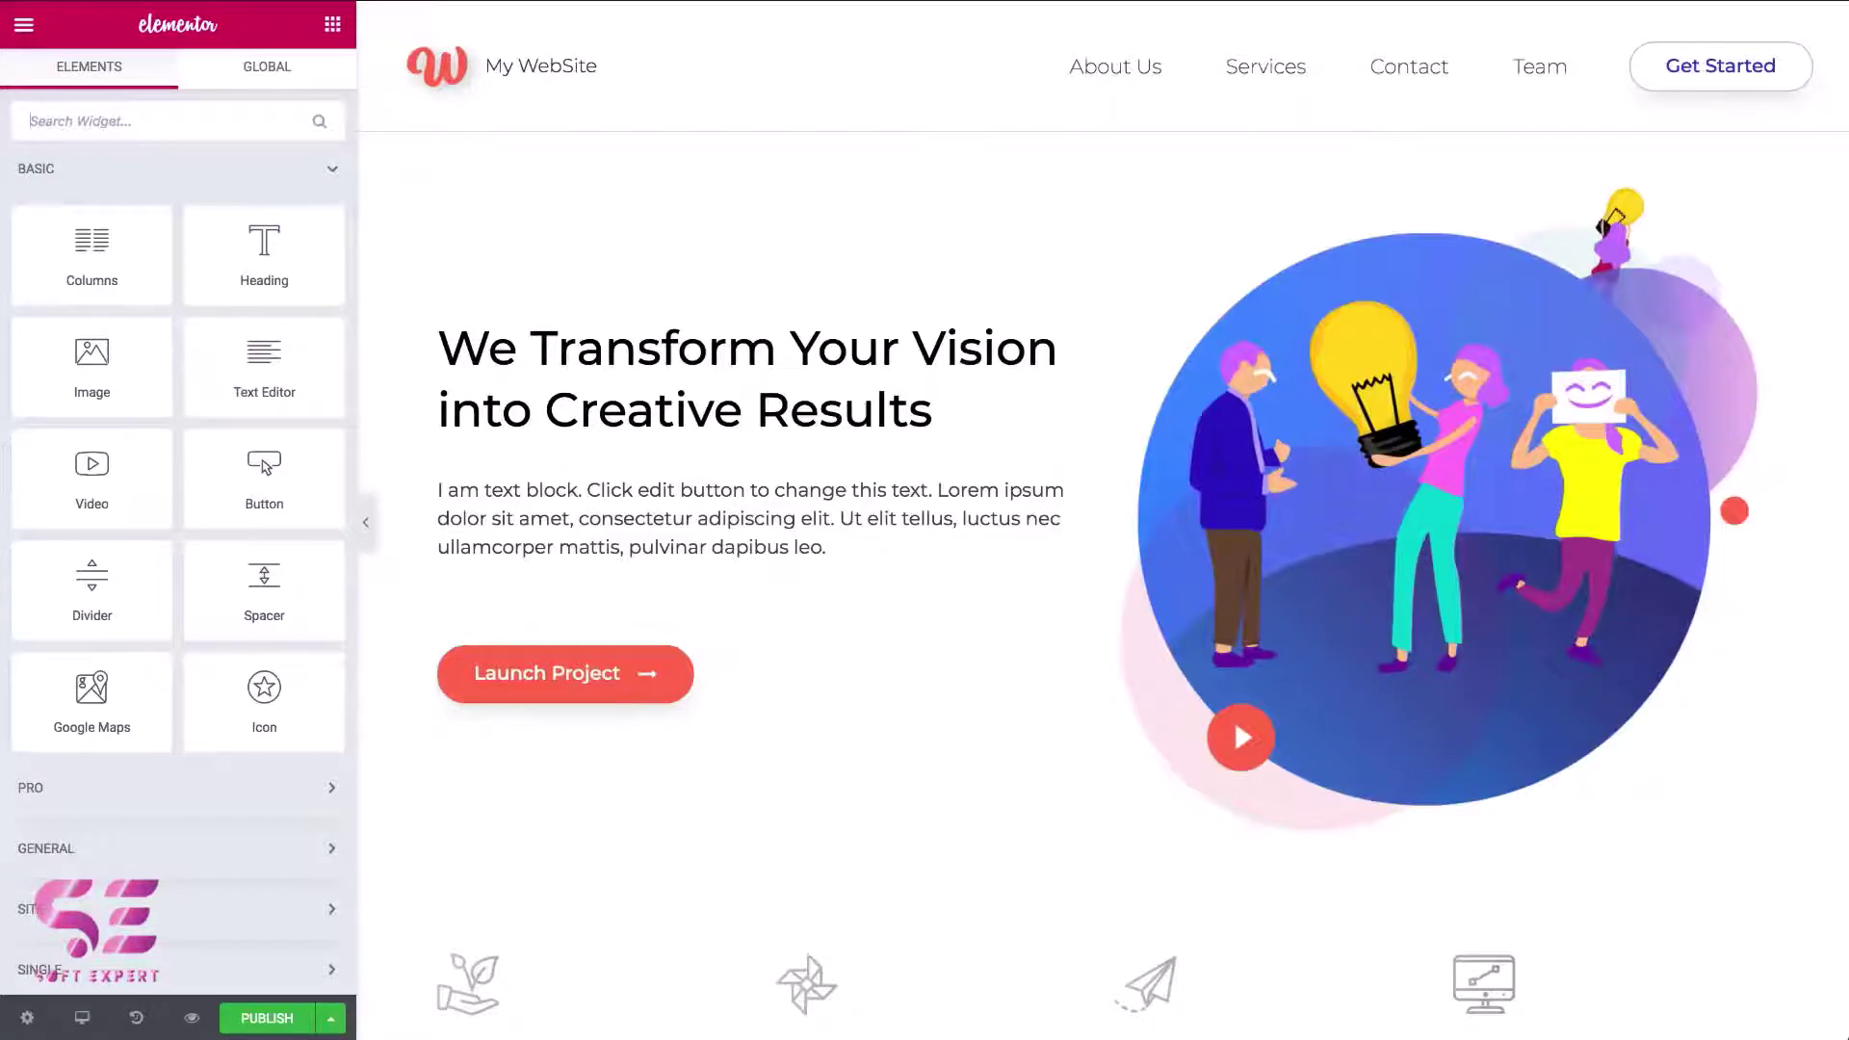
Add a new empty section, view its style and advanced settings, and reposition it
click(1103, 117)
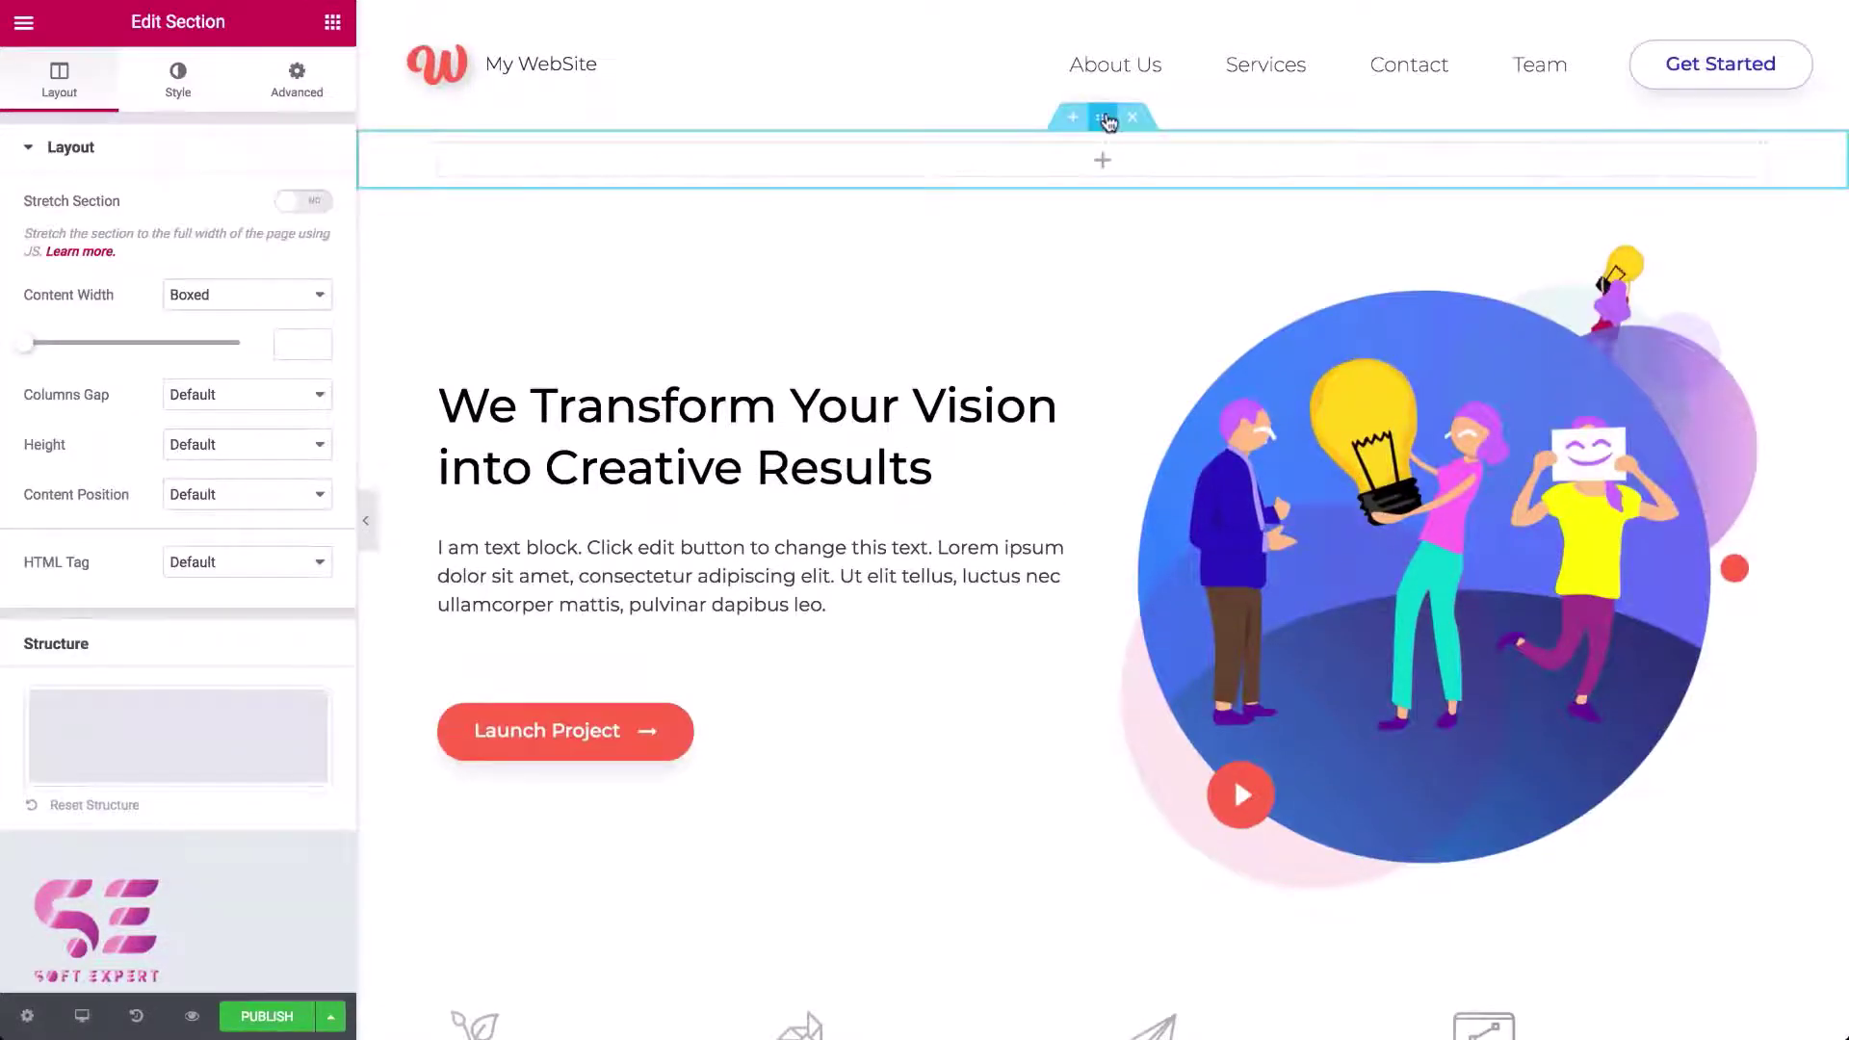
click(176, 79)
click(279, 81)
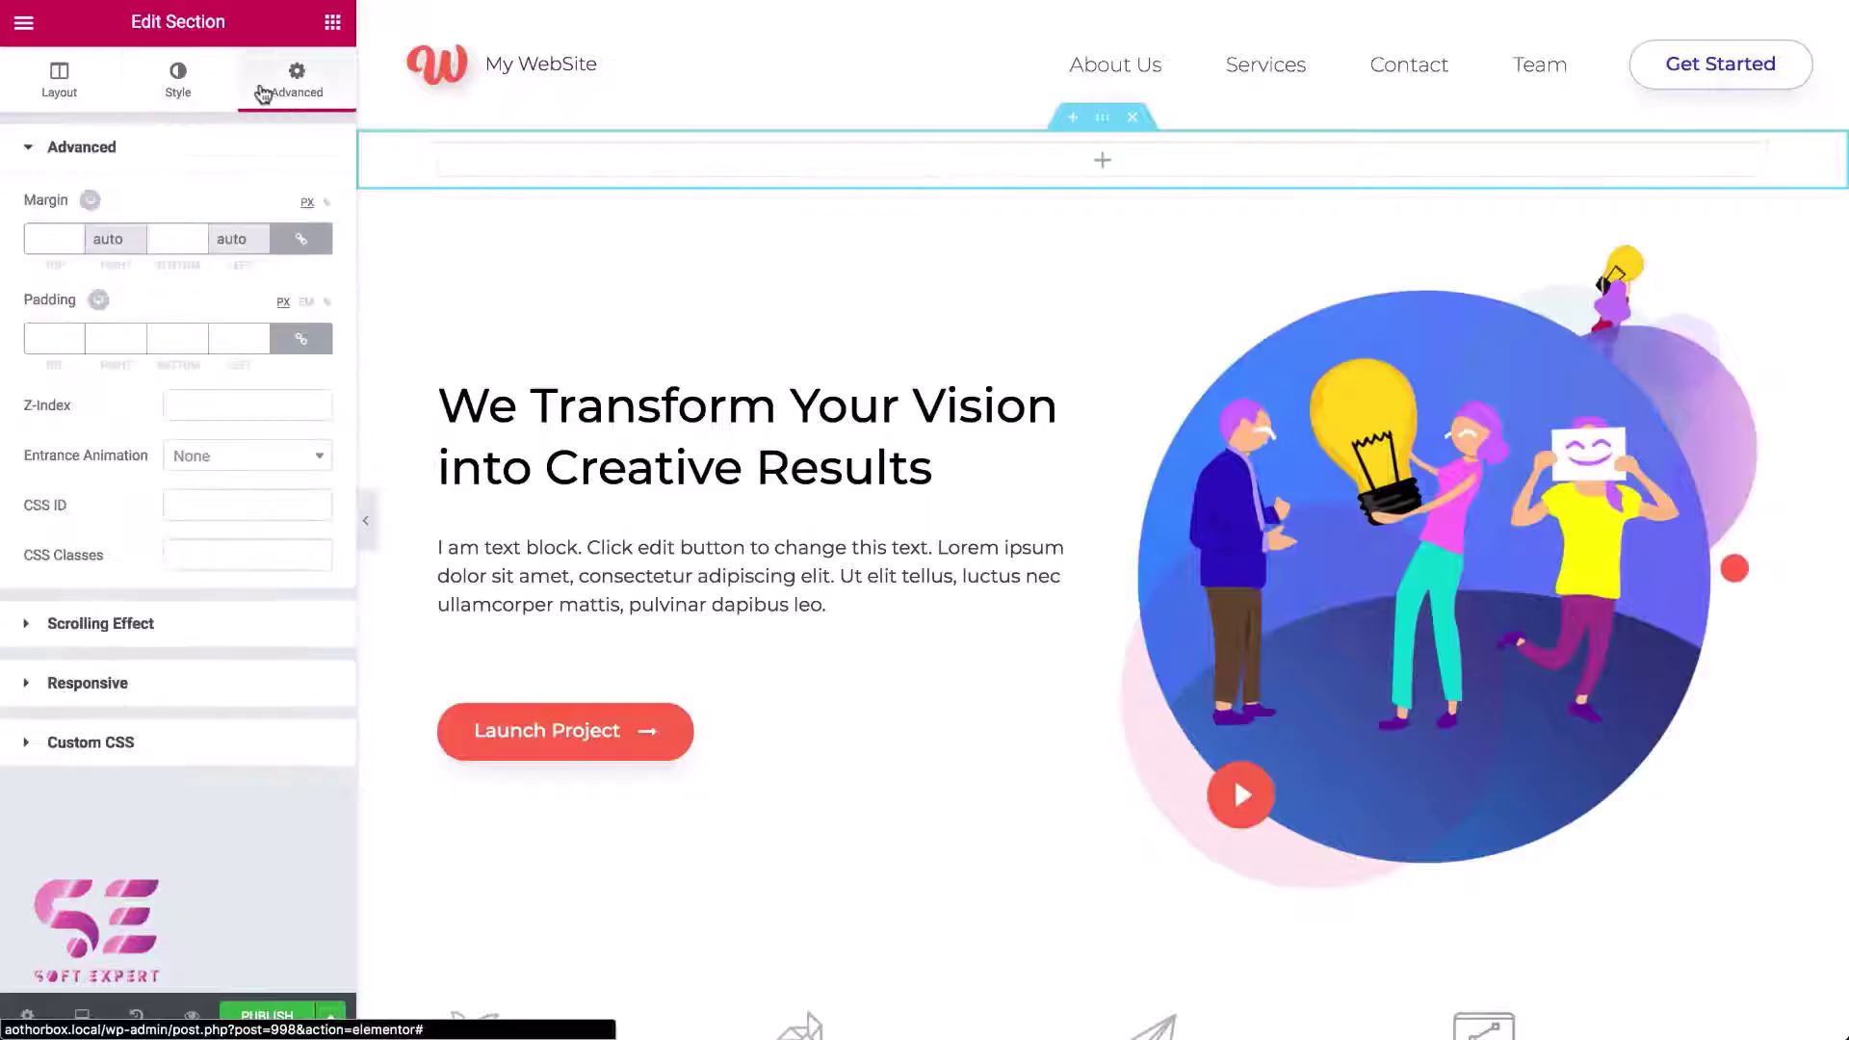
drag(1102, 116, 1098, 710)
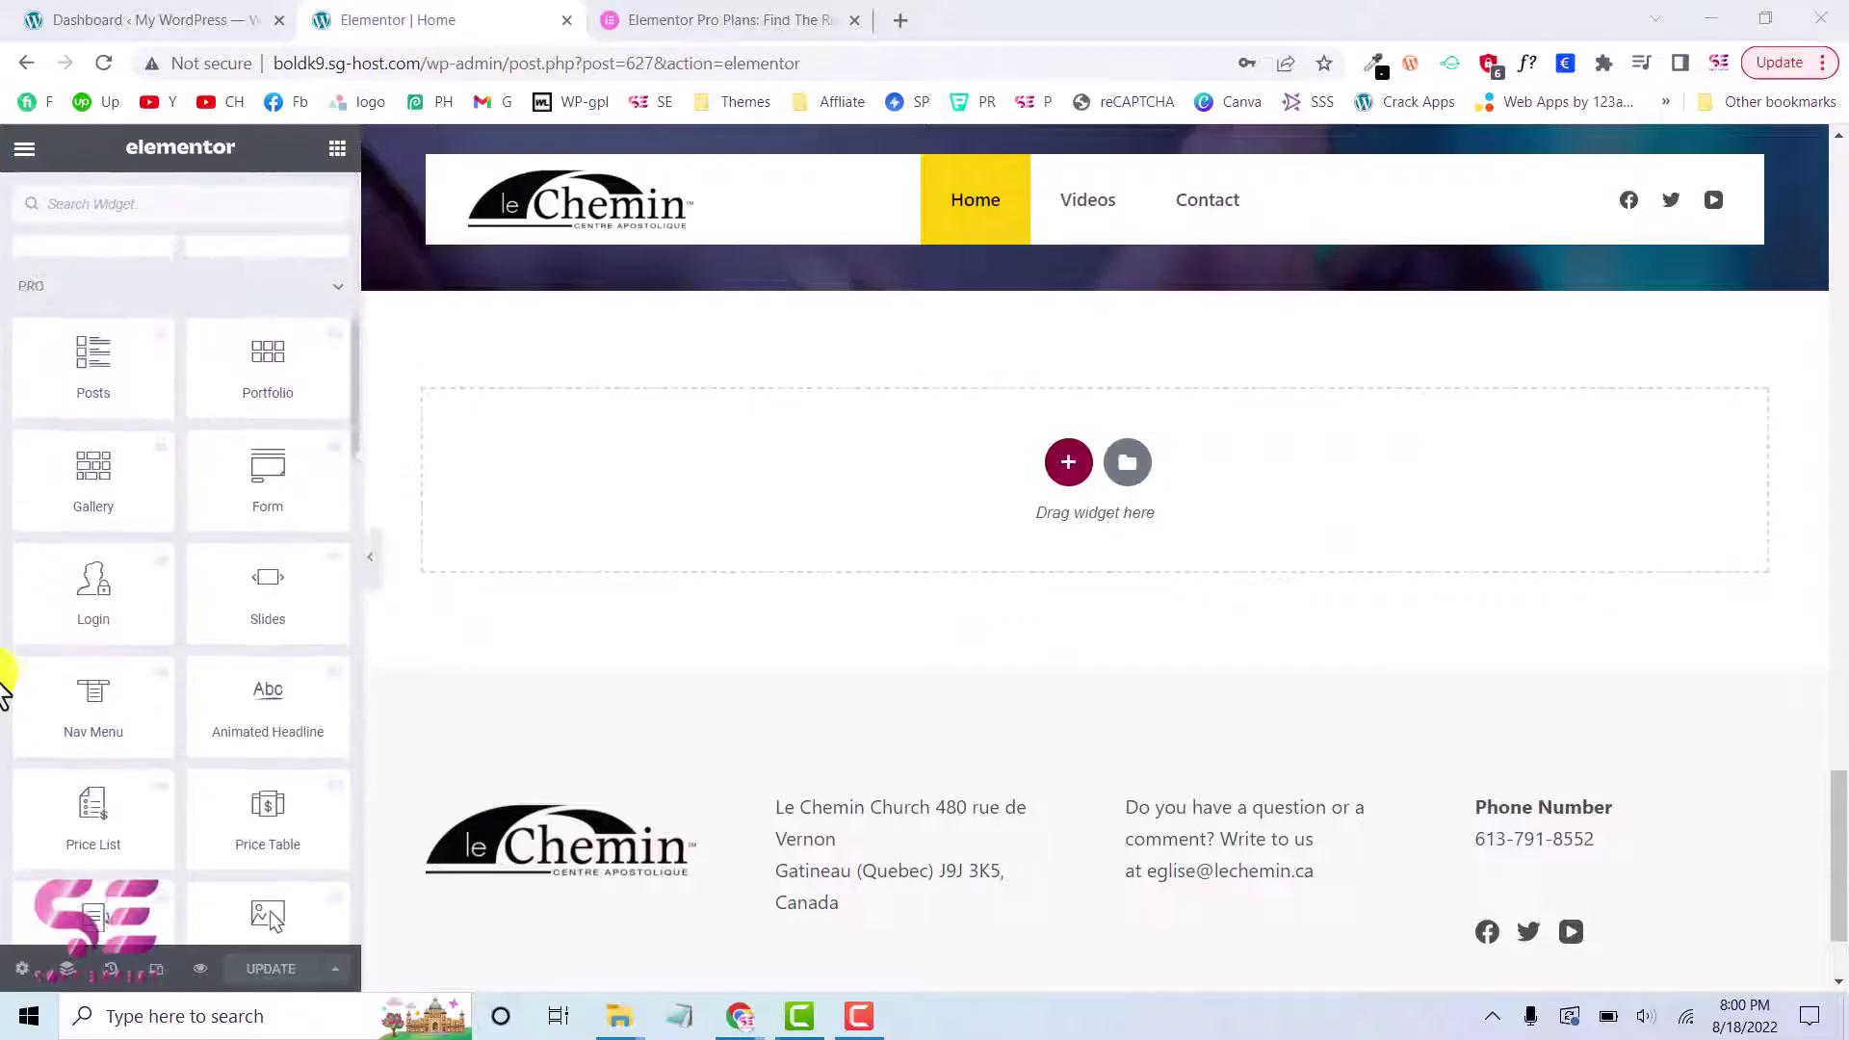
scroll(5, 689, up, 1)
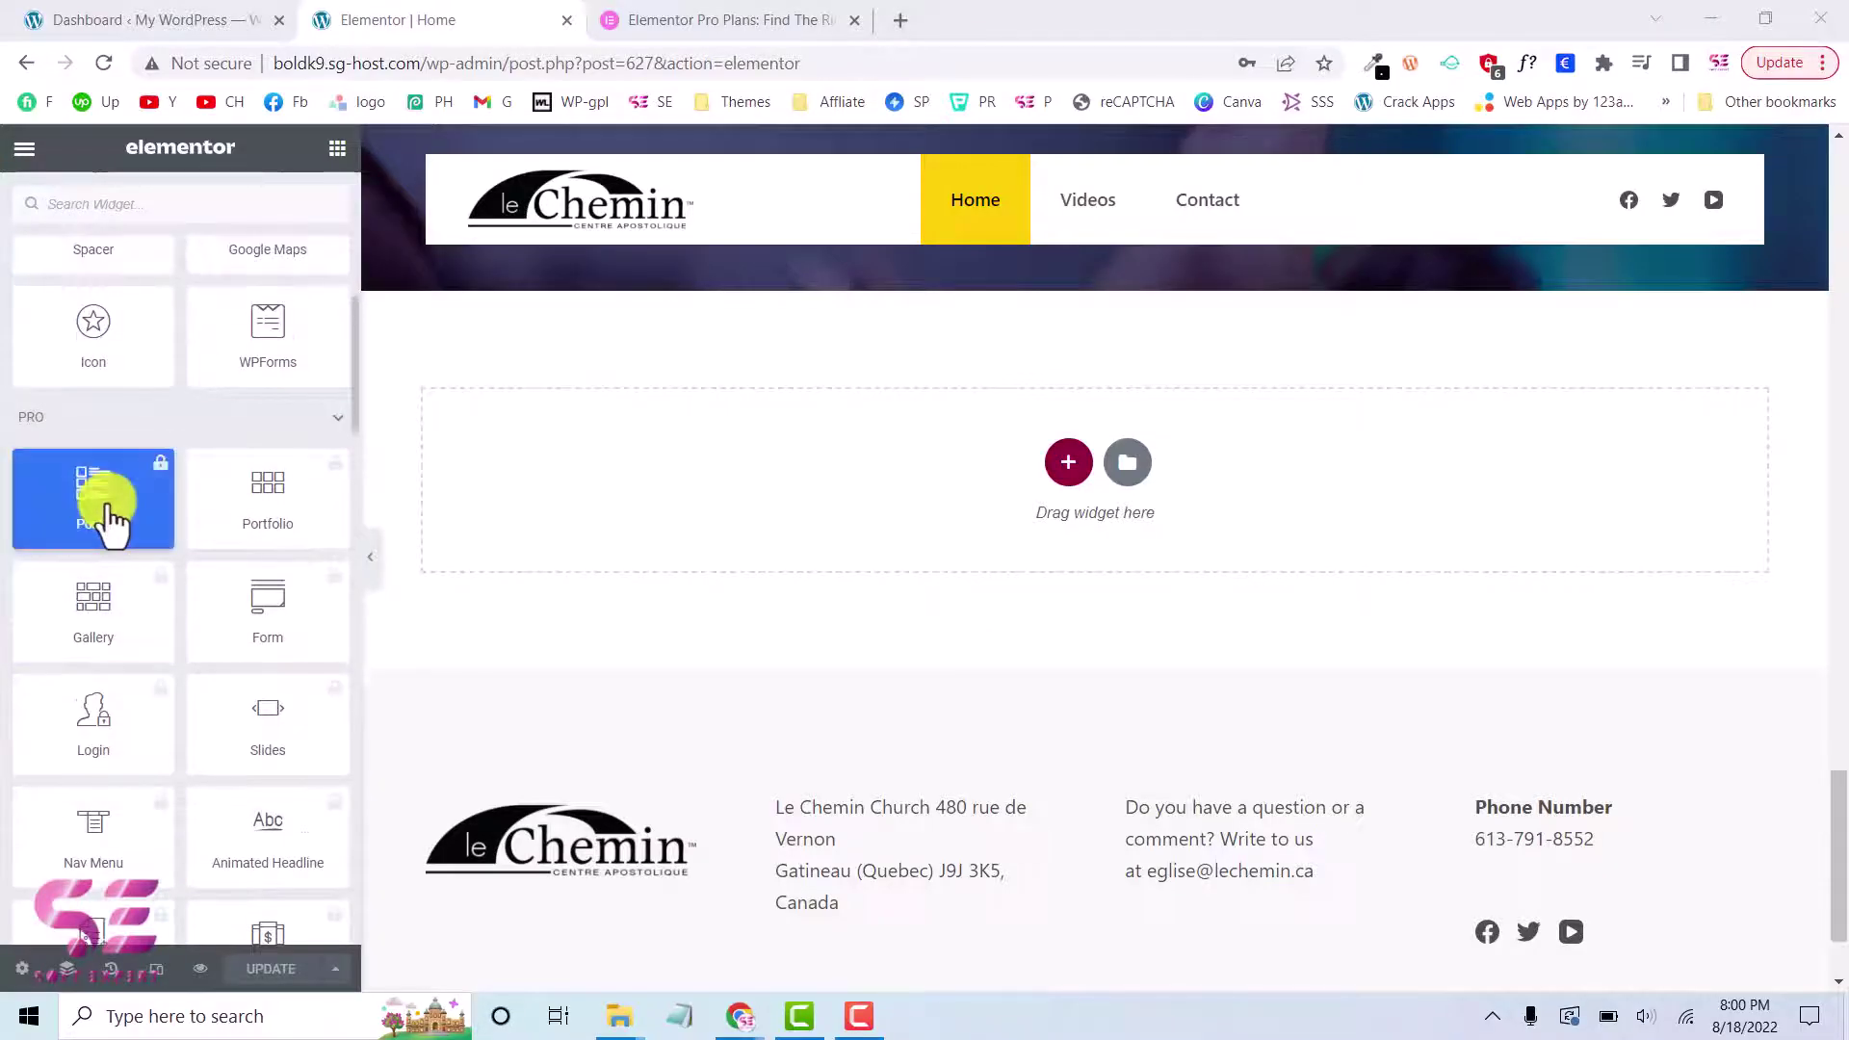
click(106, 500)
click(176, 509)
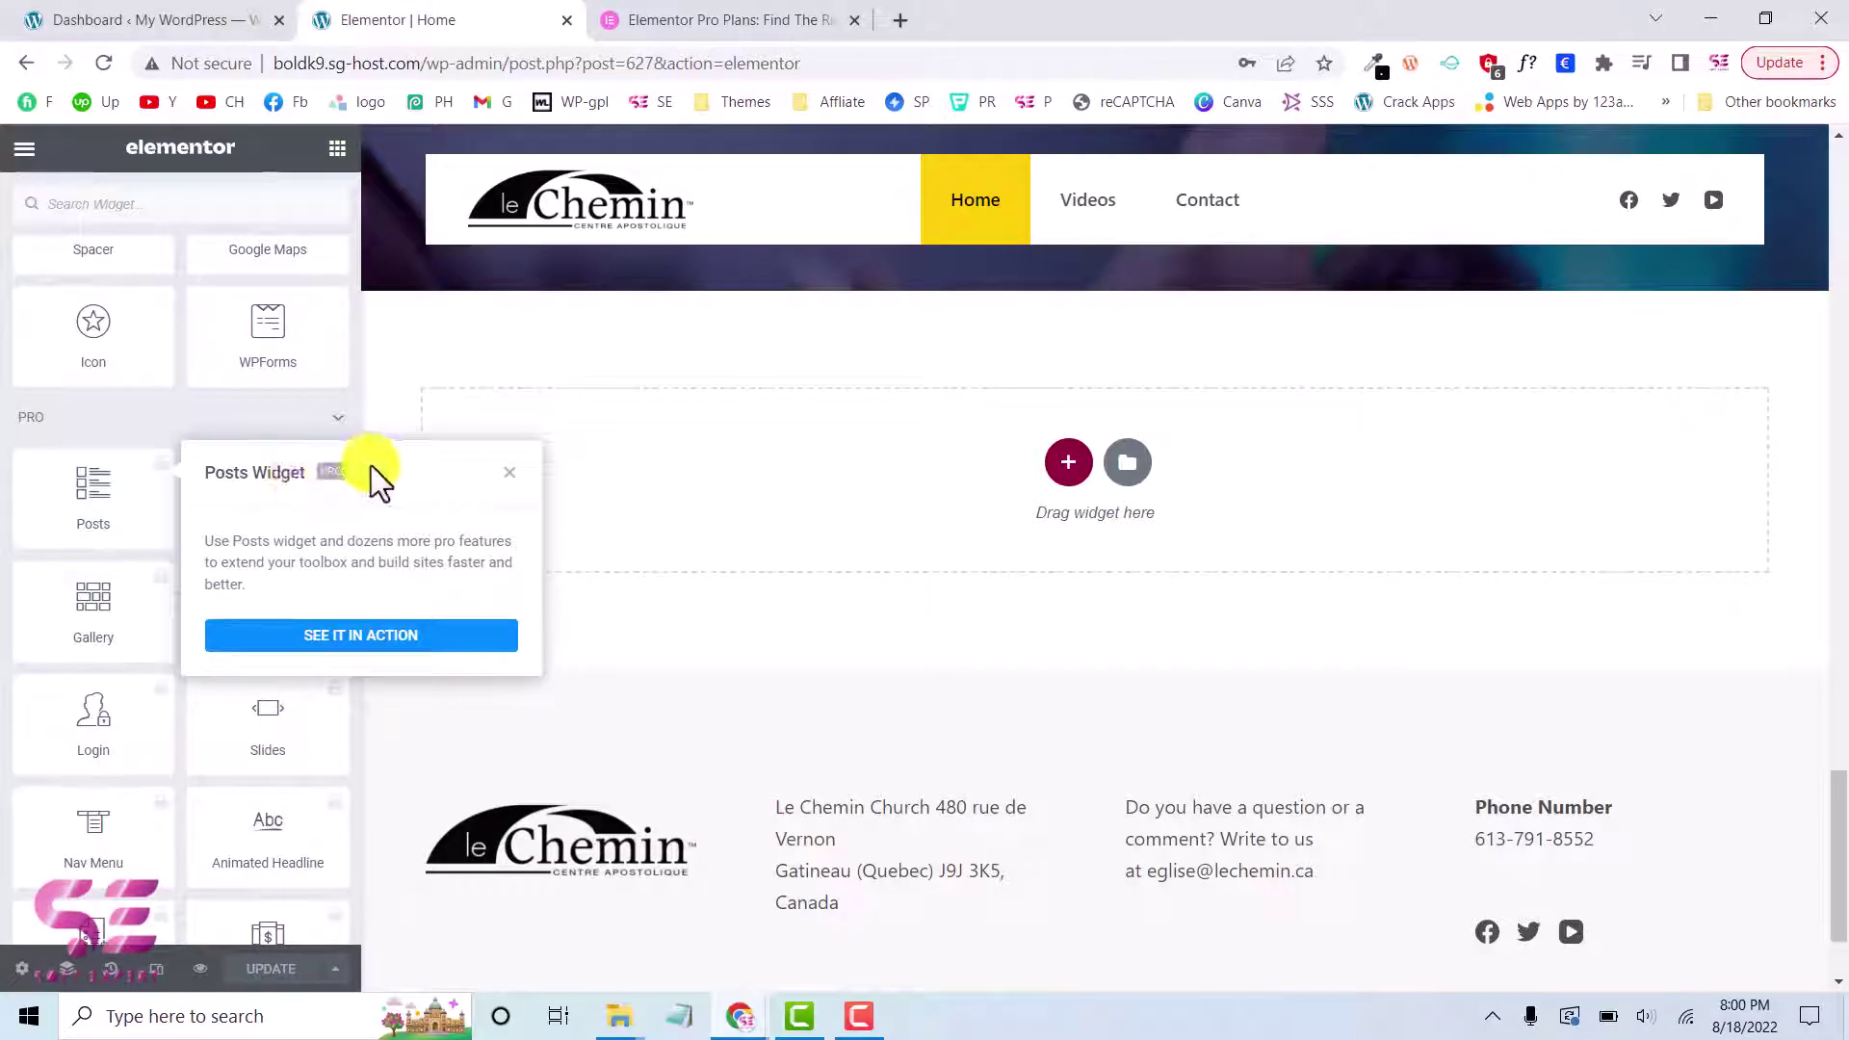
click(509, 472)
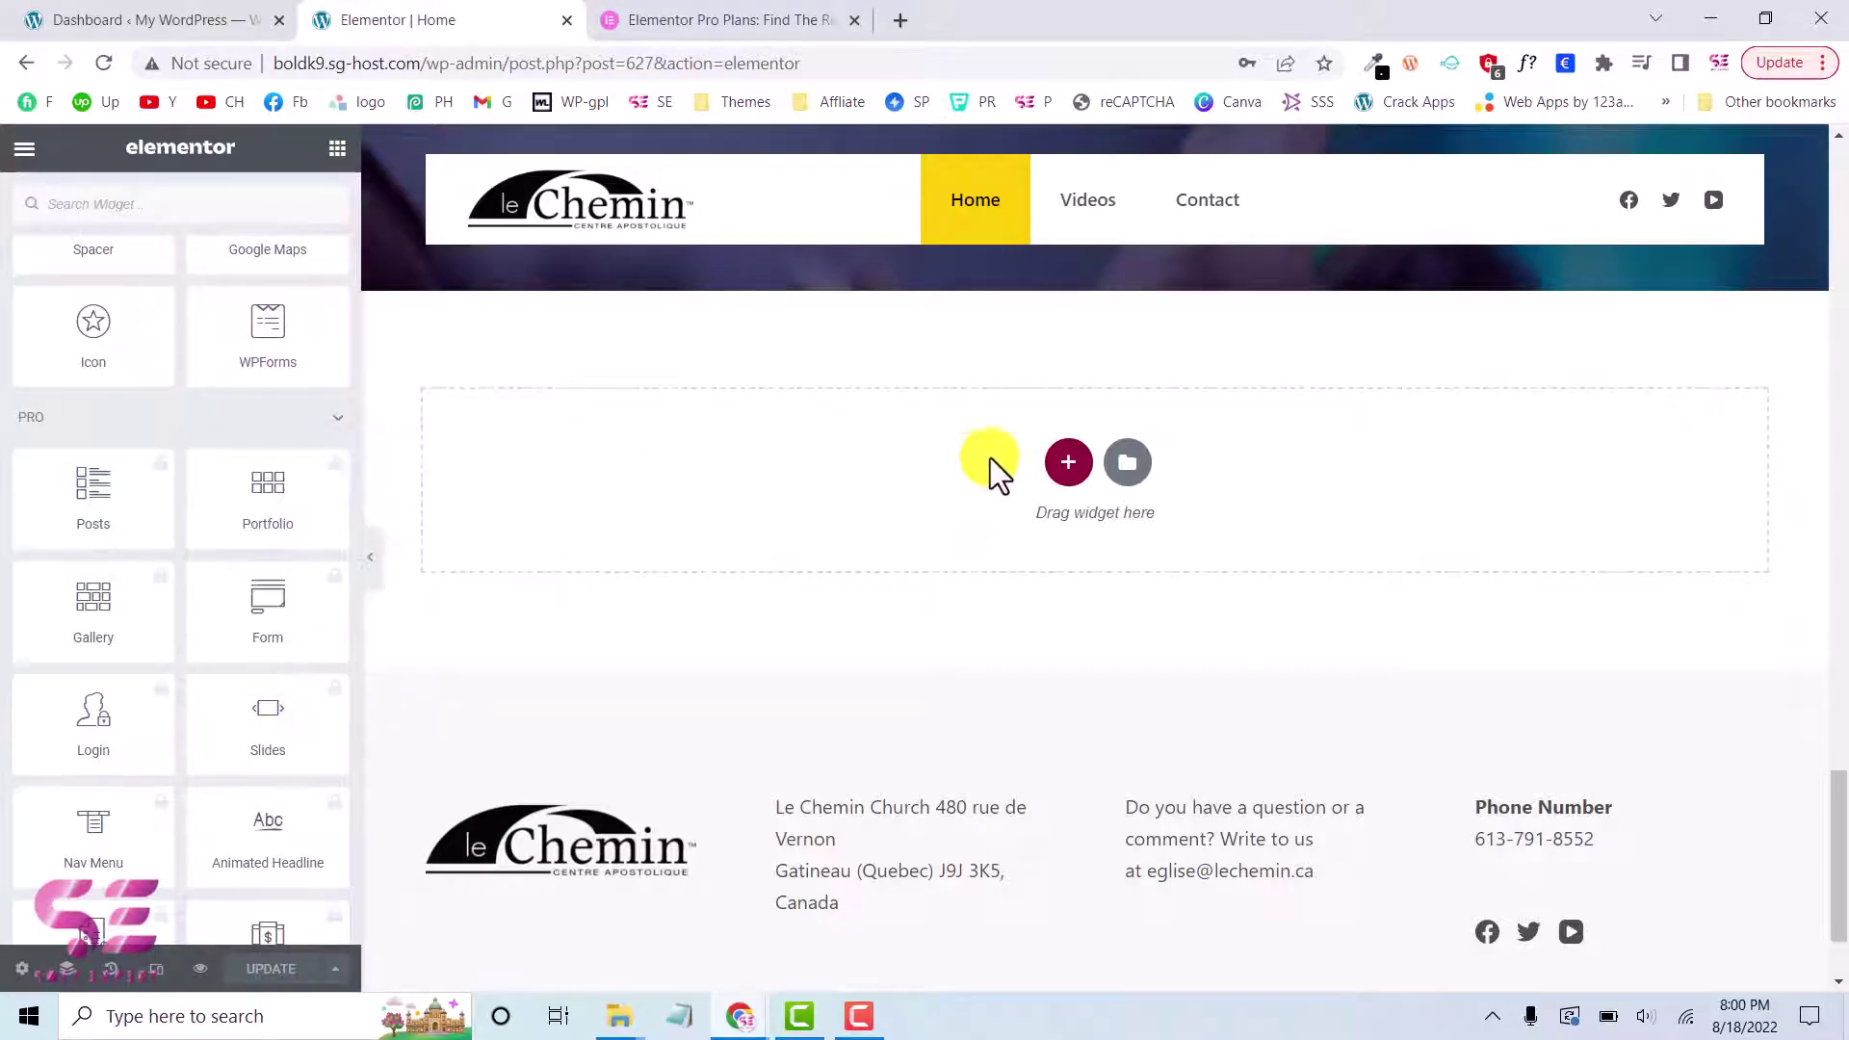
click(1127, 463)
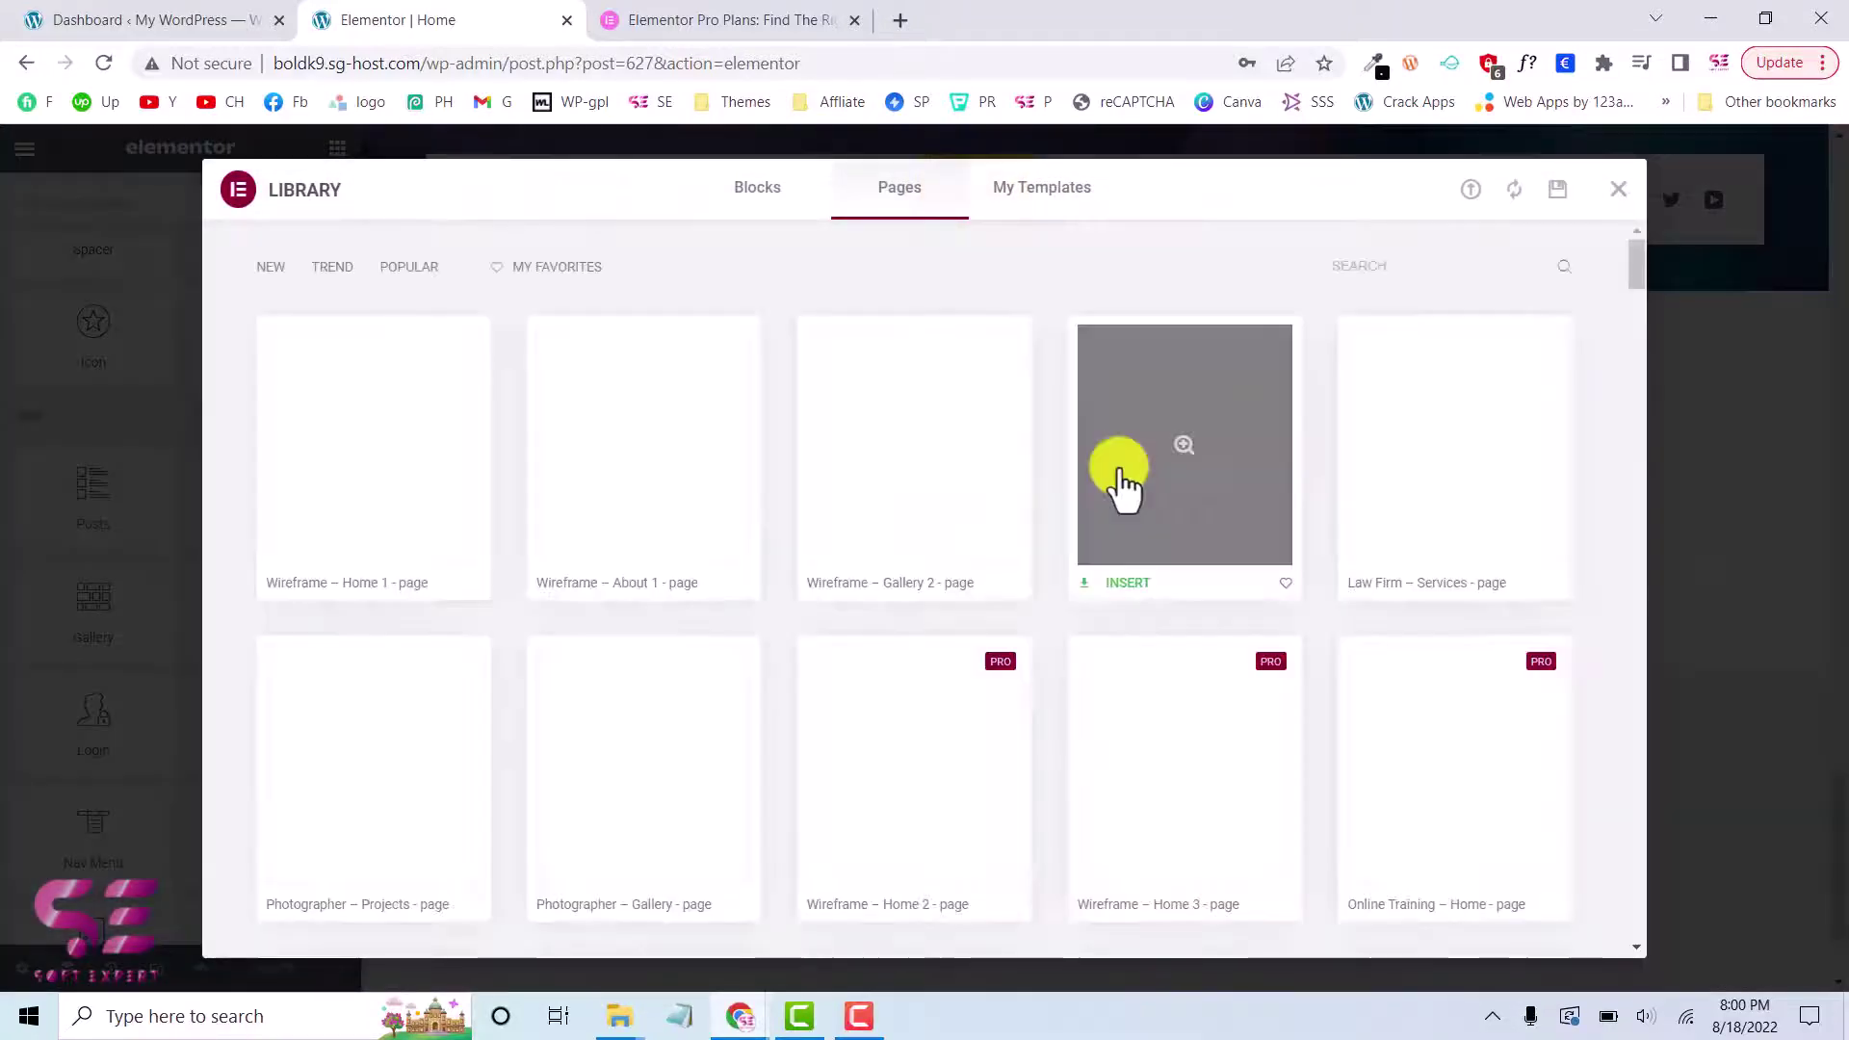
scroll(1321, 713, down, 3)
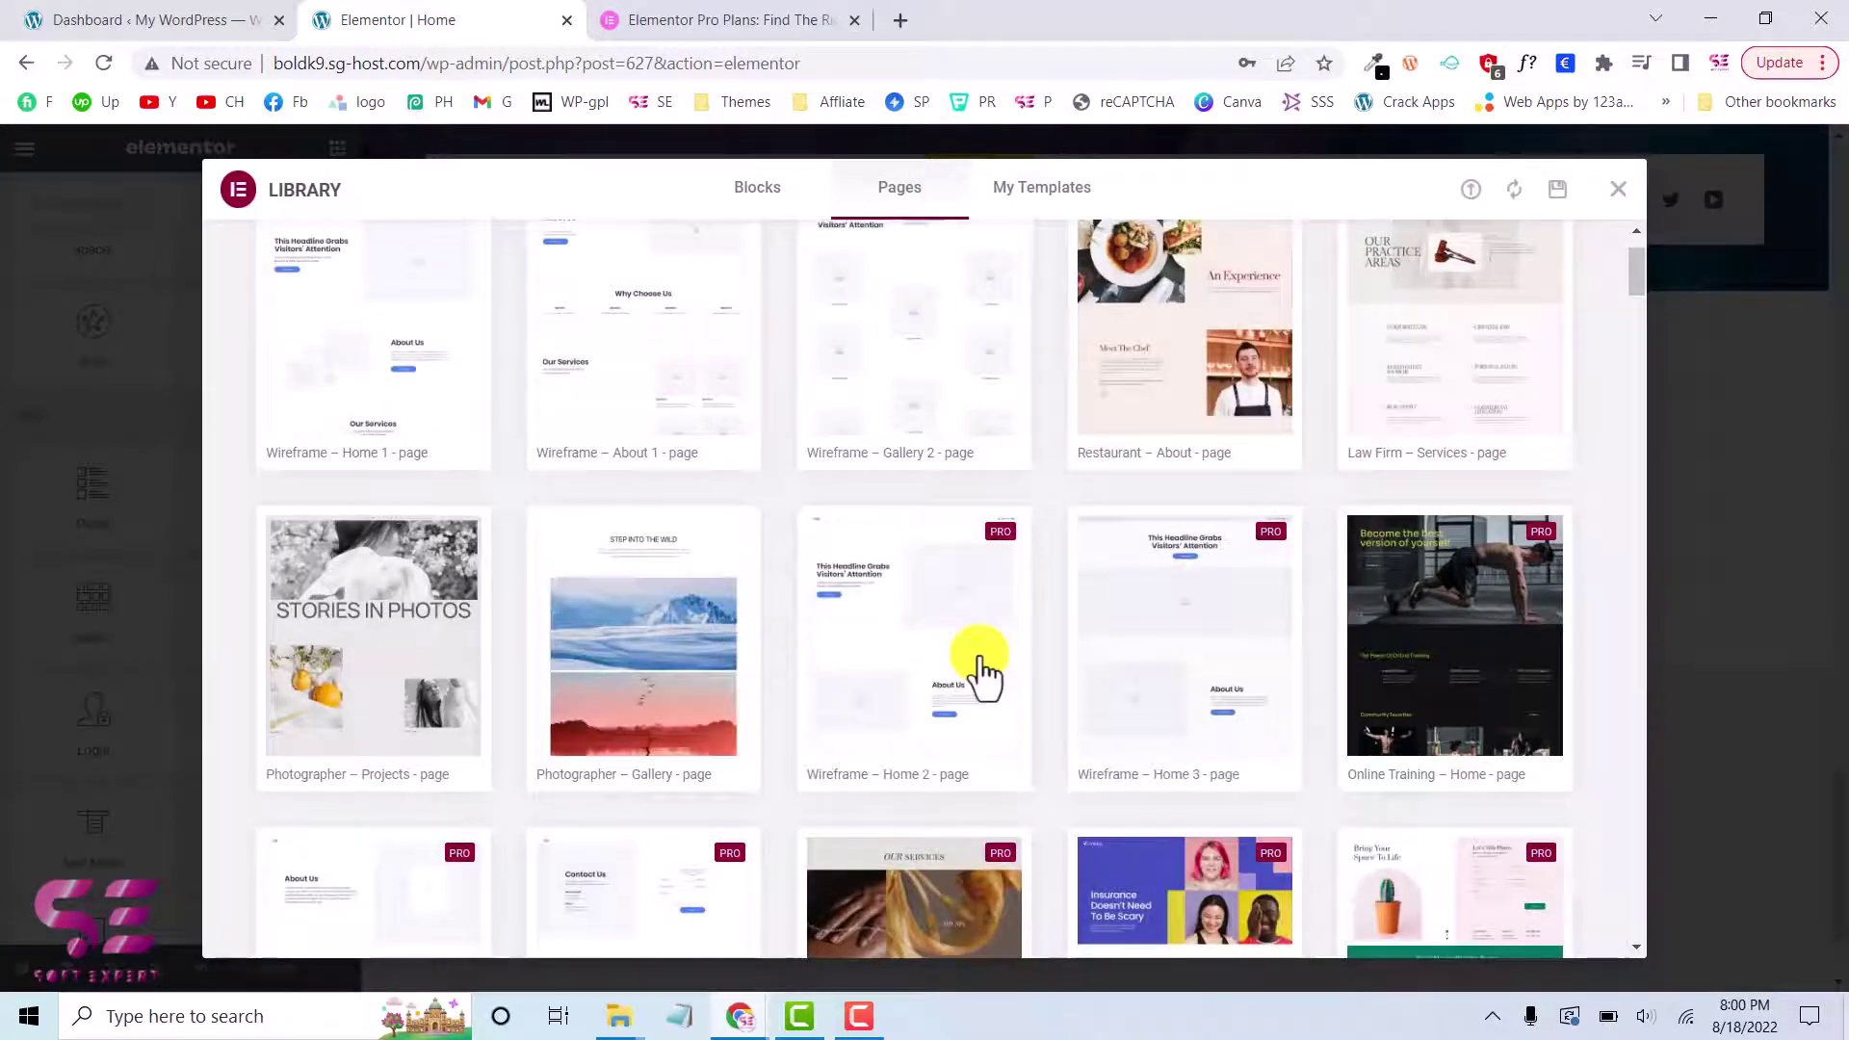
scroll(1339, 708, down, 1)
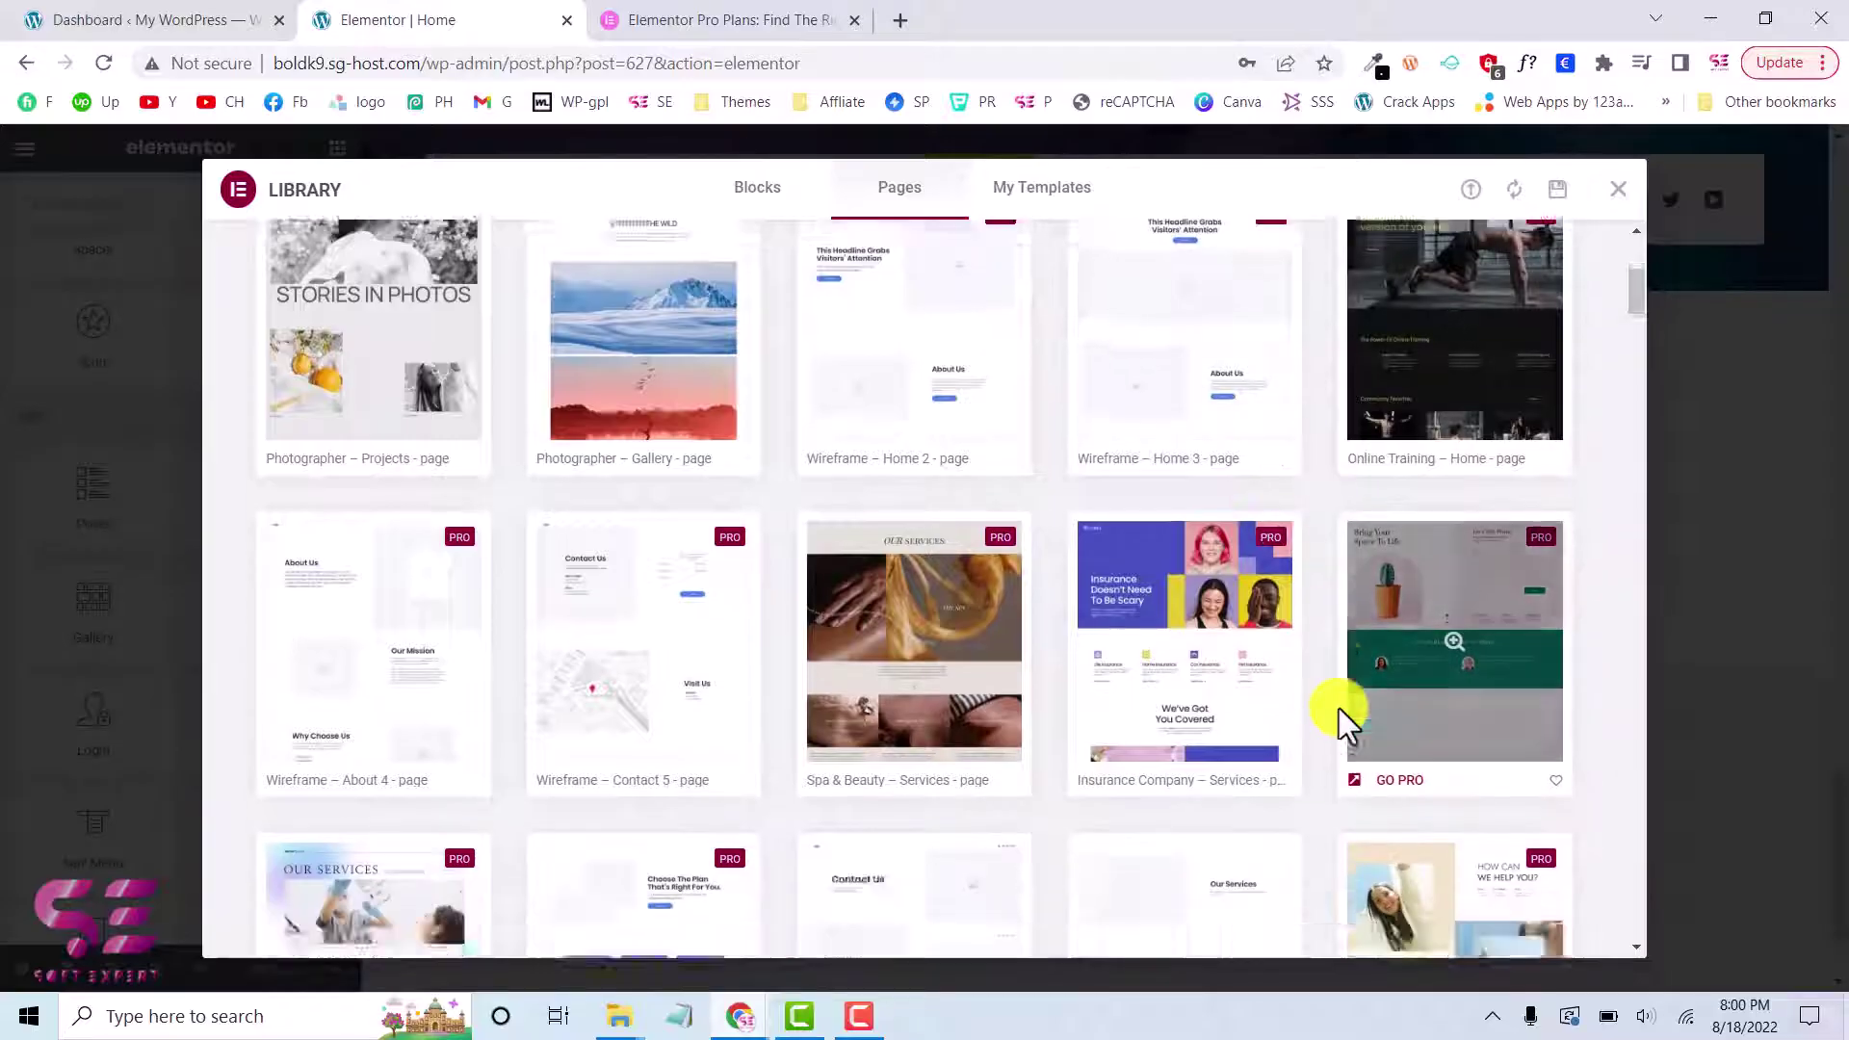
scroll(1323, 587, down, 3)
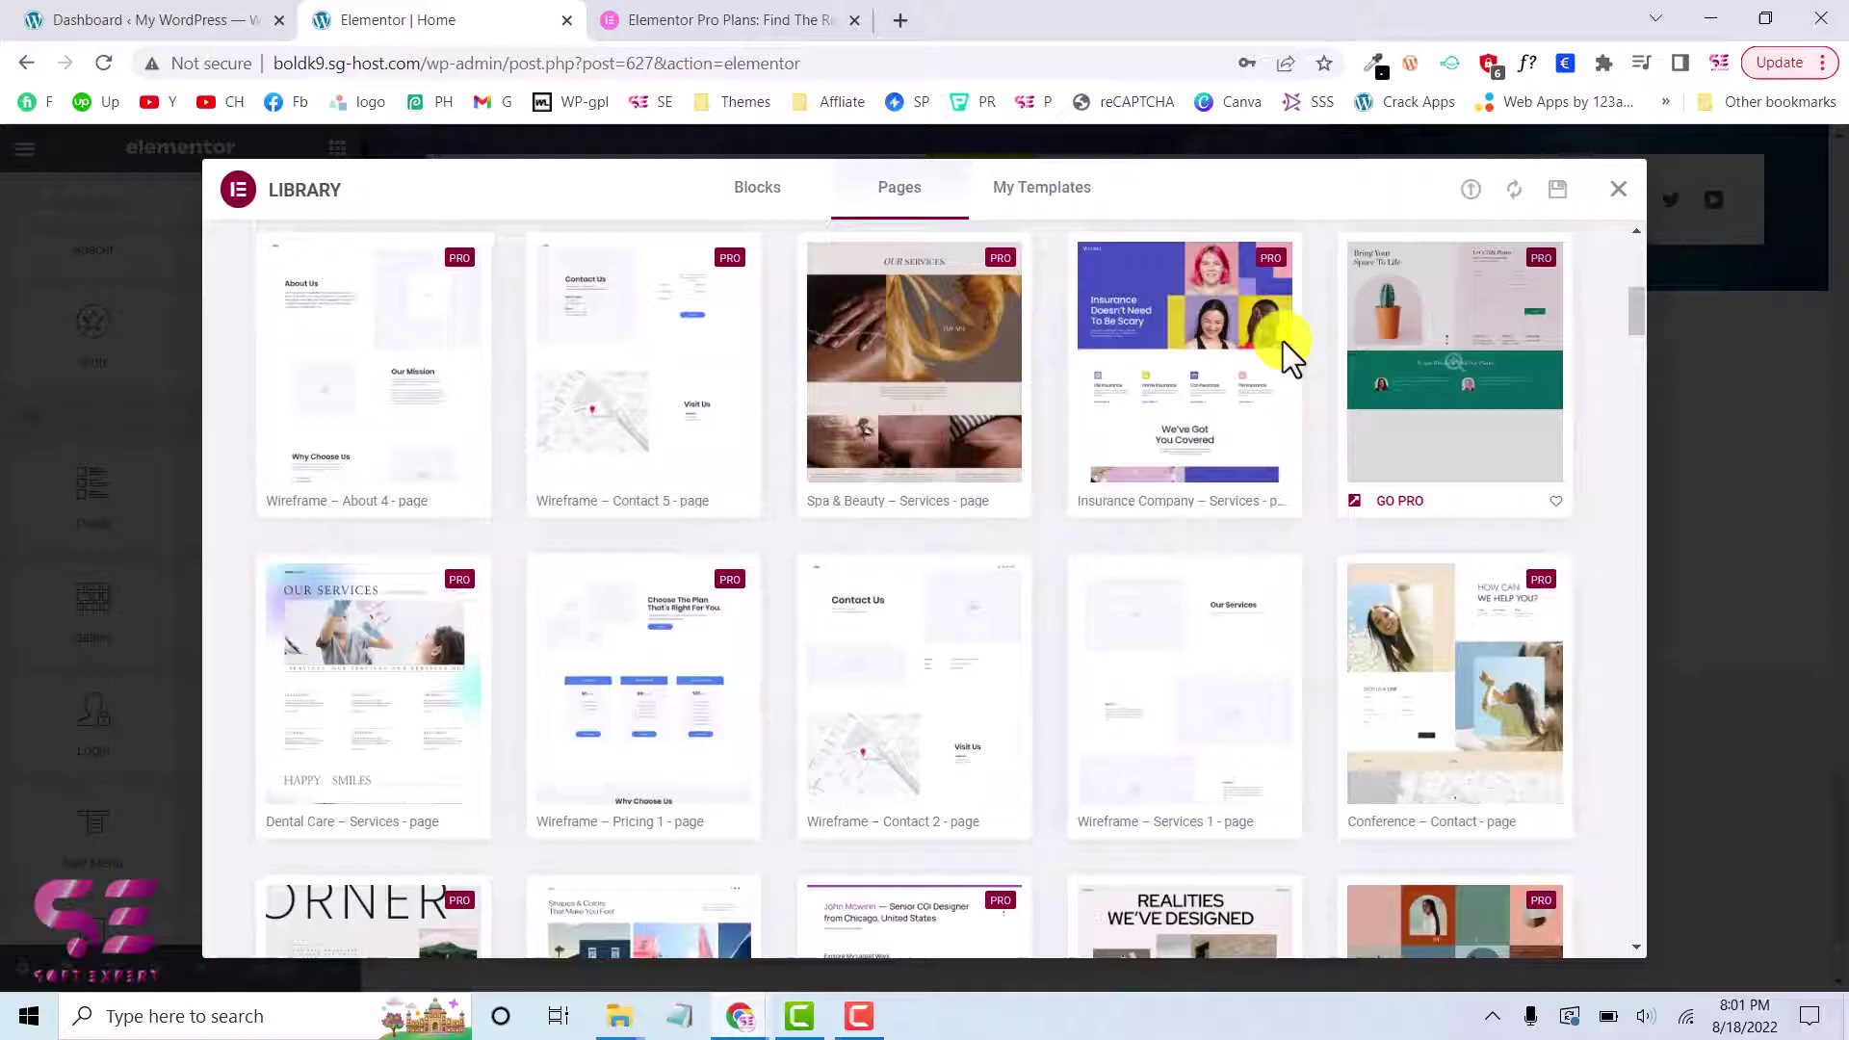
click(1619, 191)
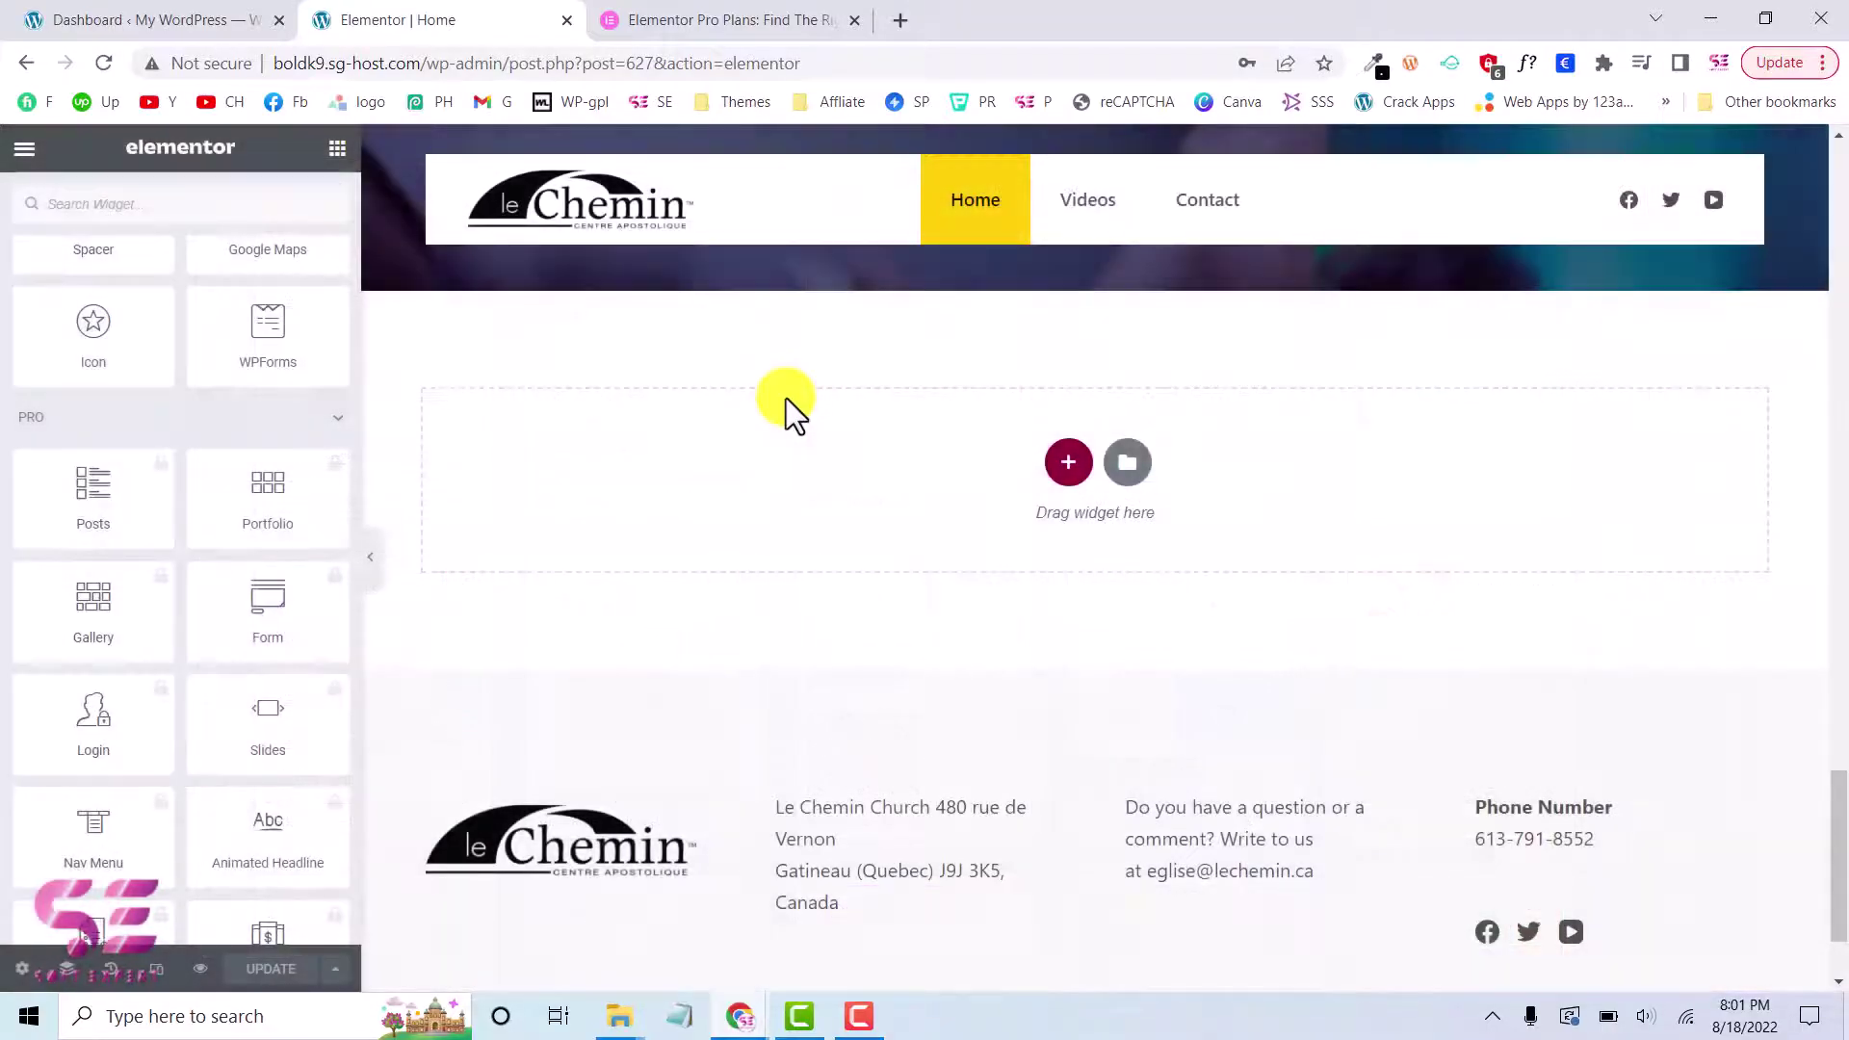
Scroll through the Elementor Pro plan pricing cards, then log in to My Elementor
click(43, 19)
mouse_move(81, 557)
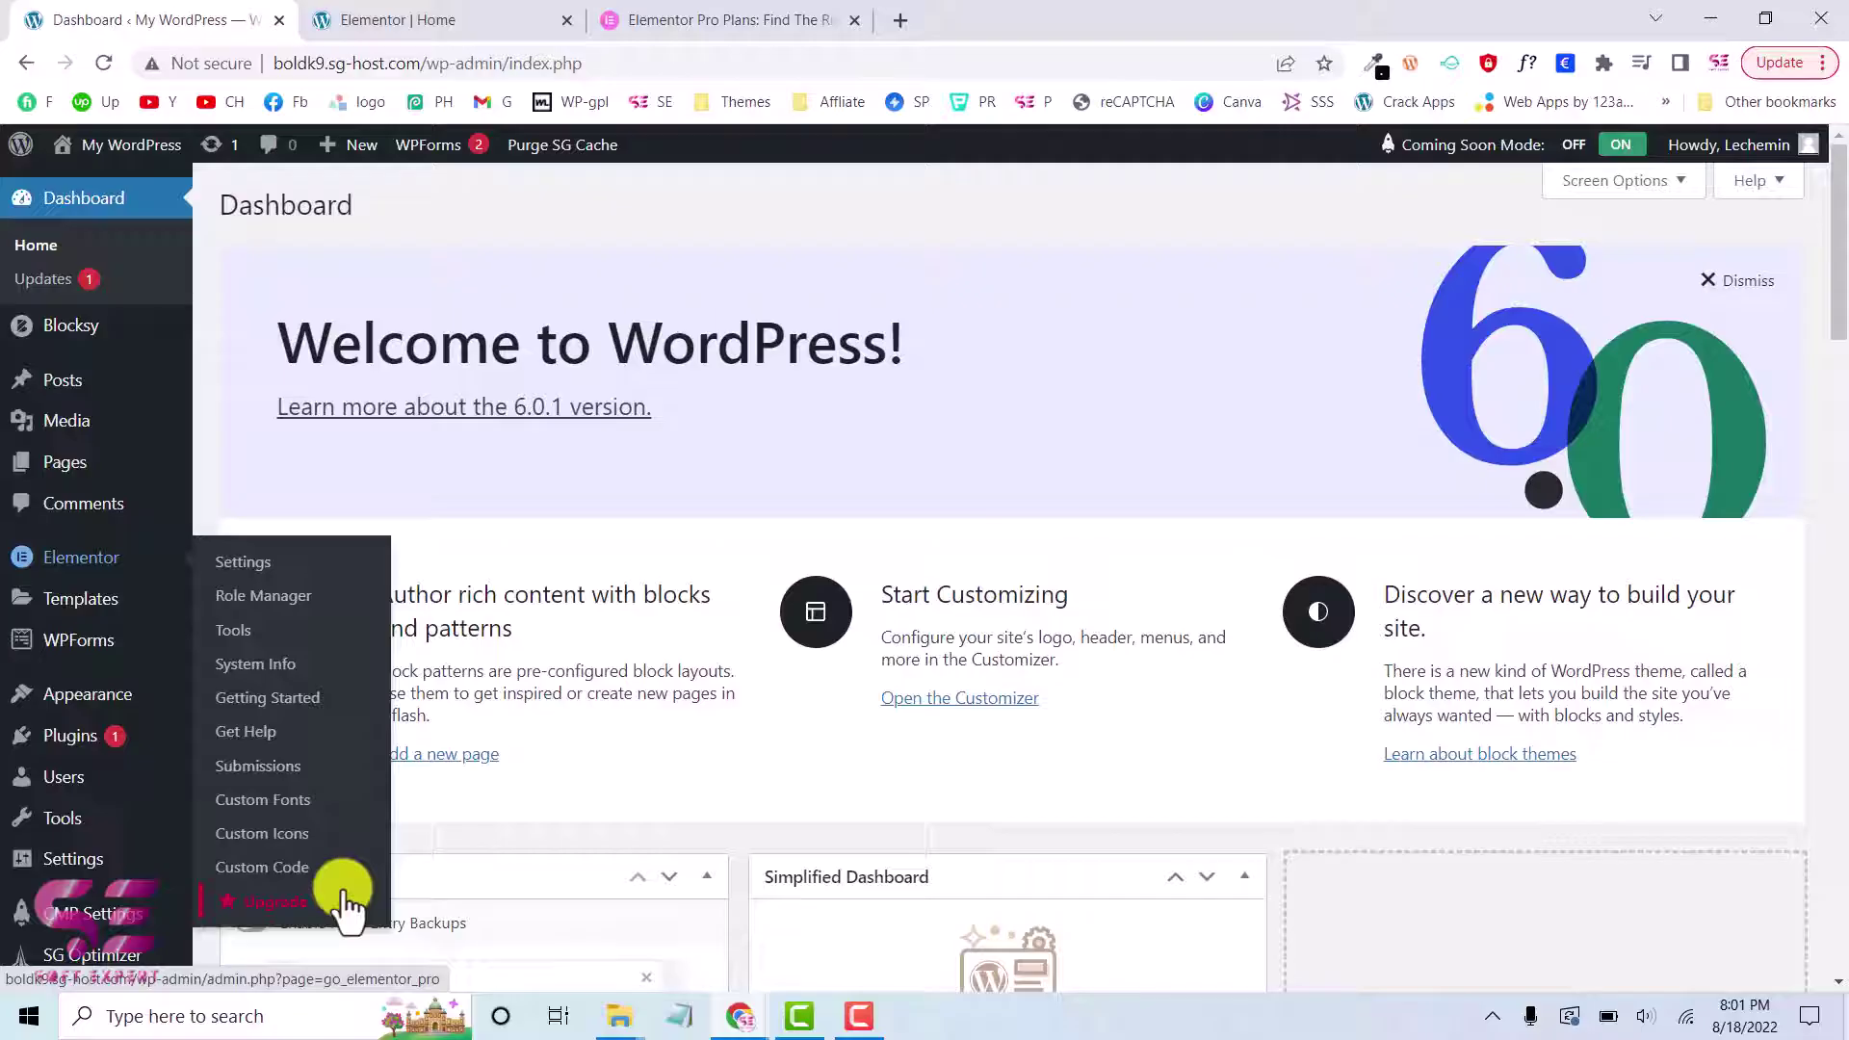
click(683, 19)
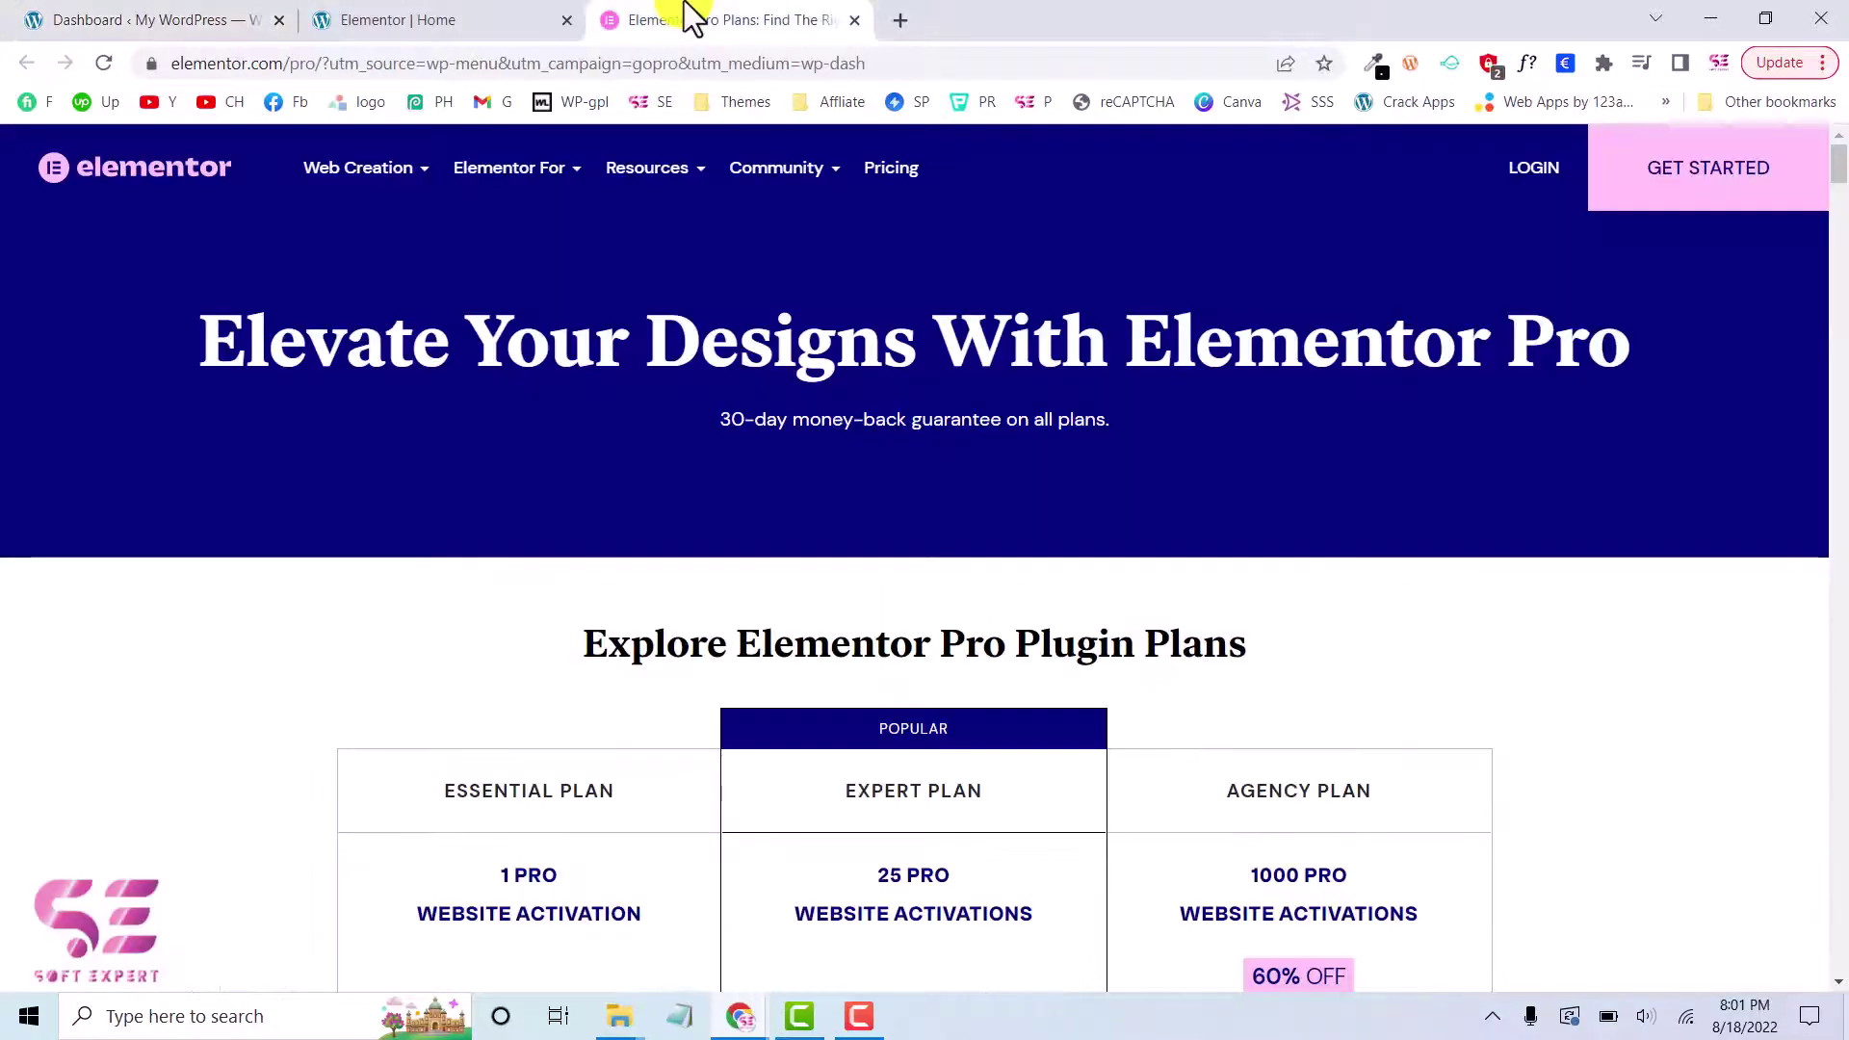
scroll(869, 539, down, 3)
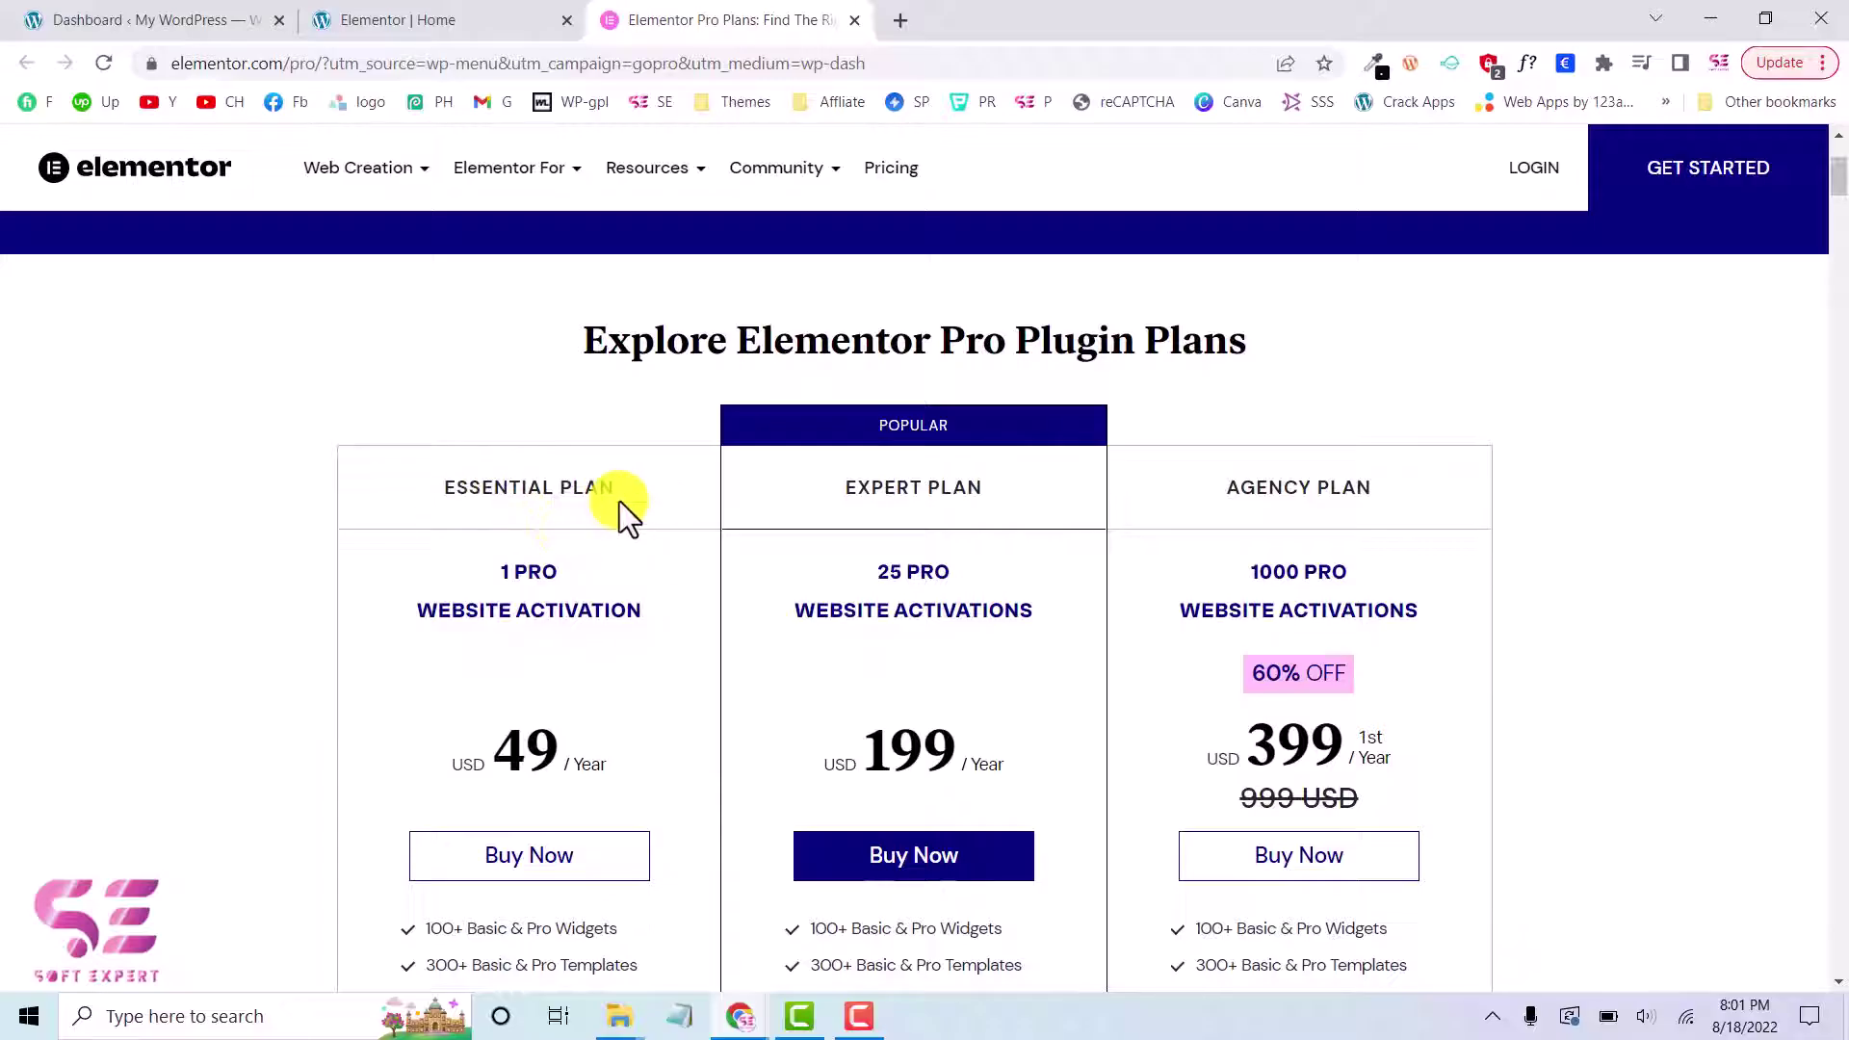
scroll(1346, 507, down, 2)
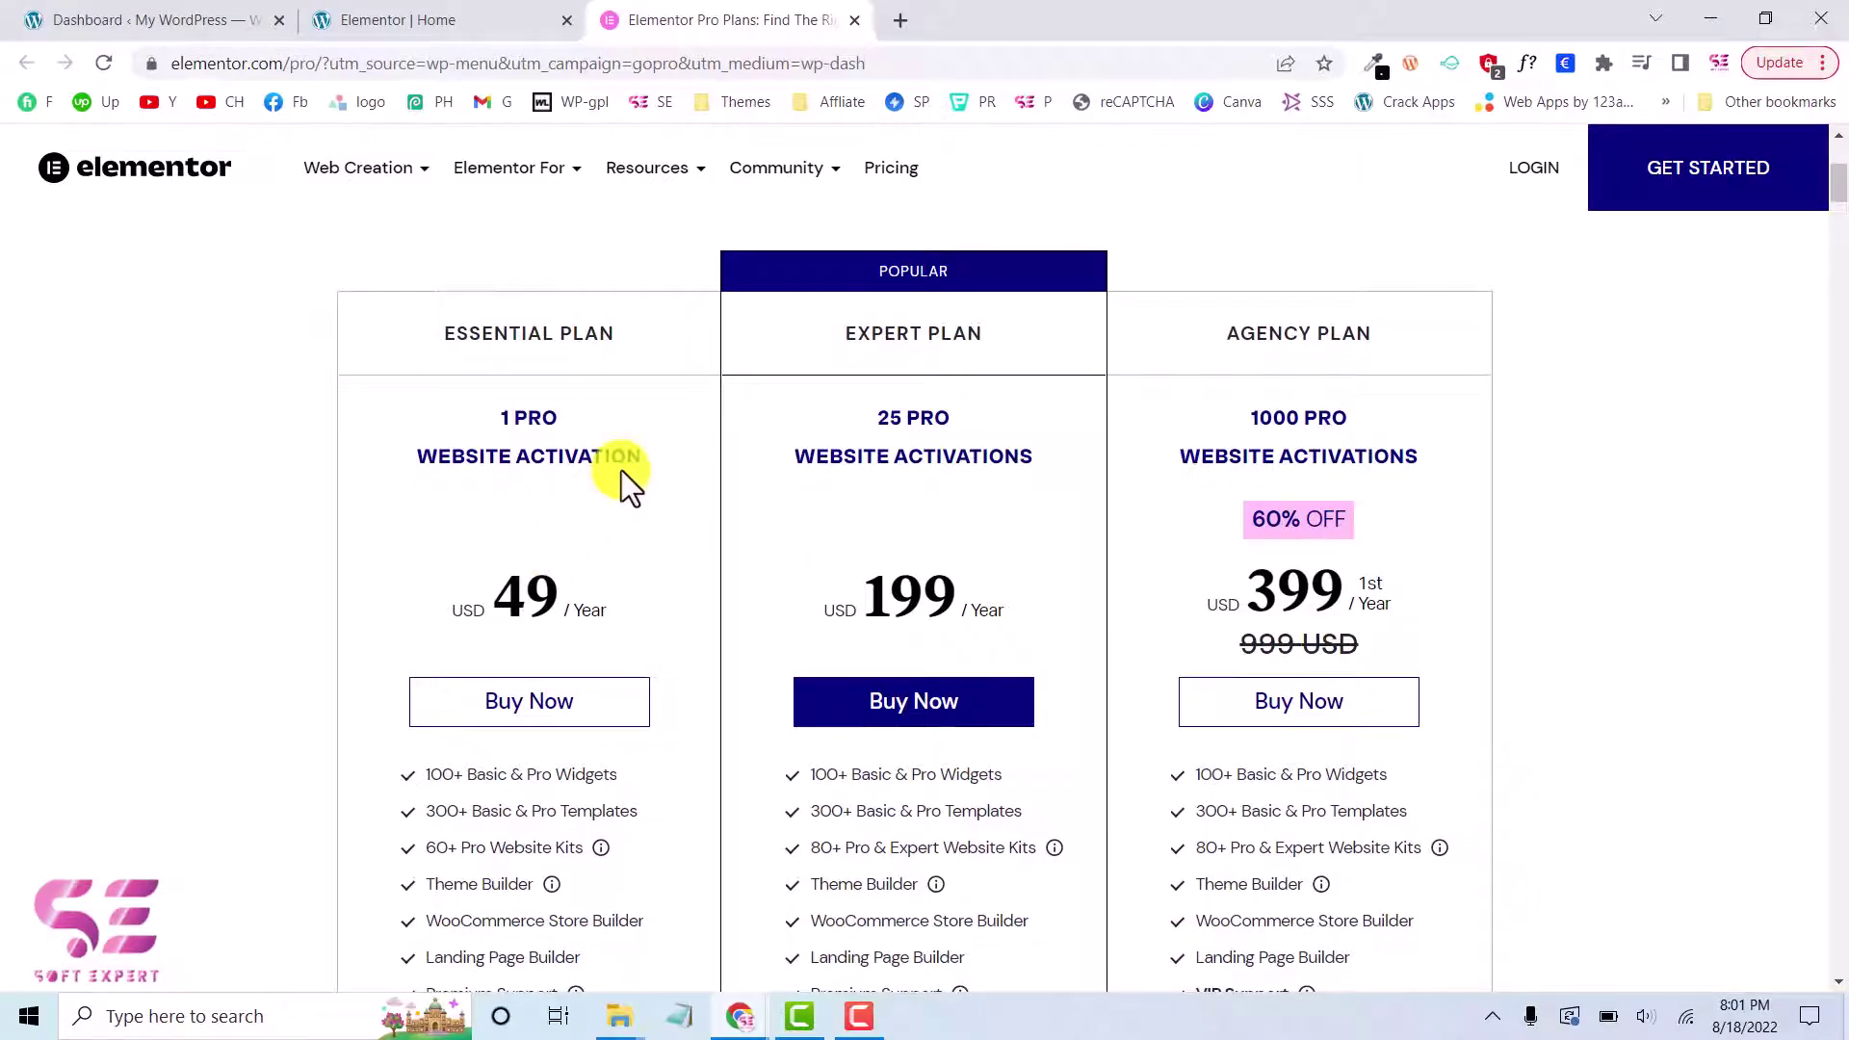
scroll(578, 491, down, 1)
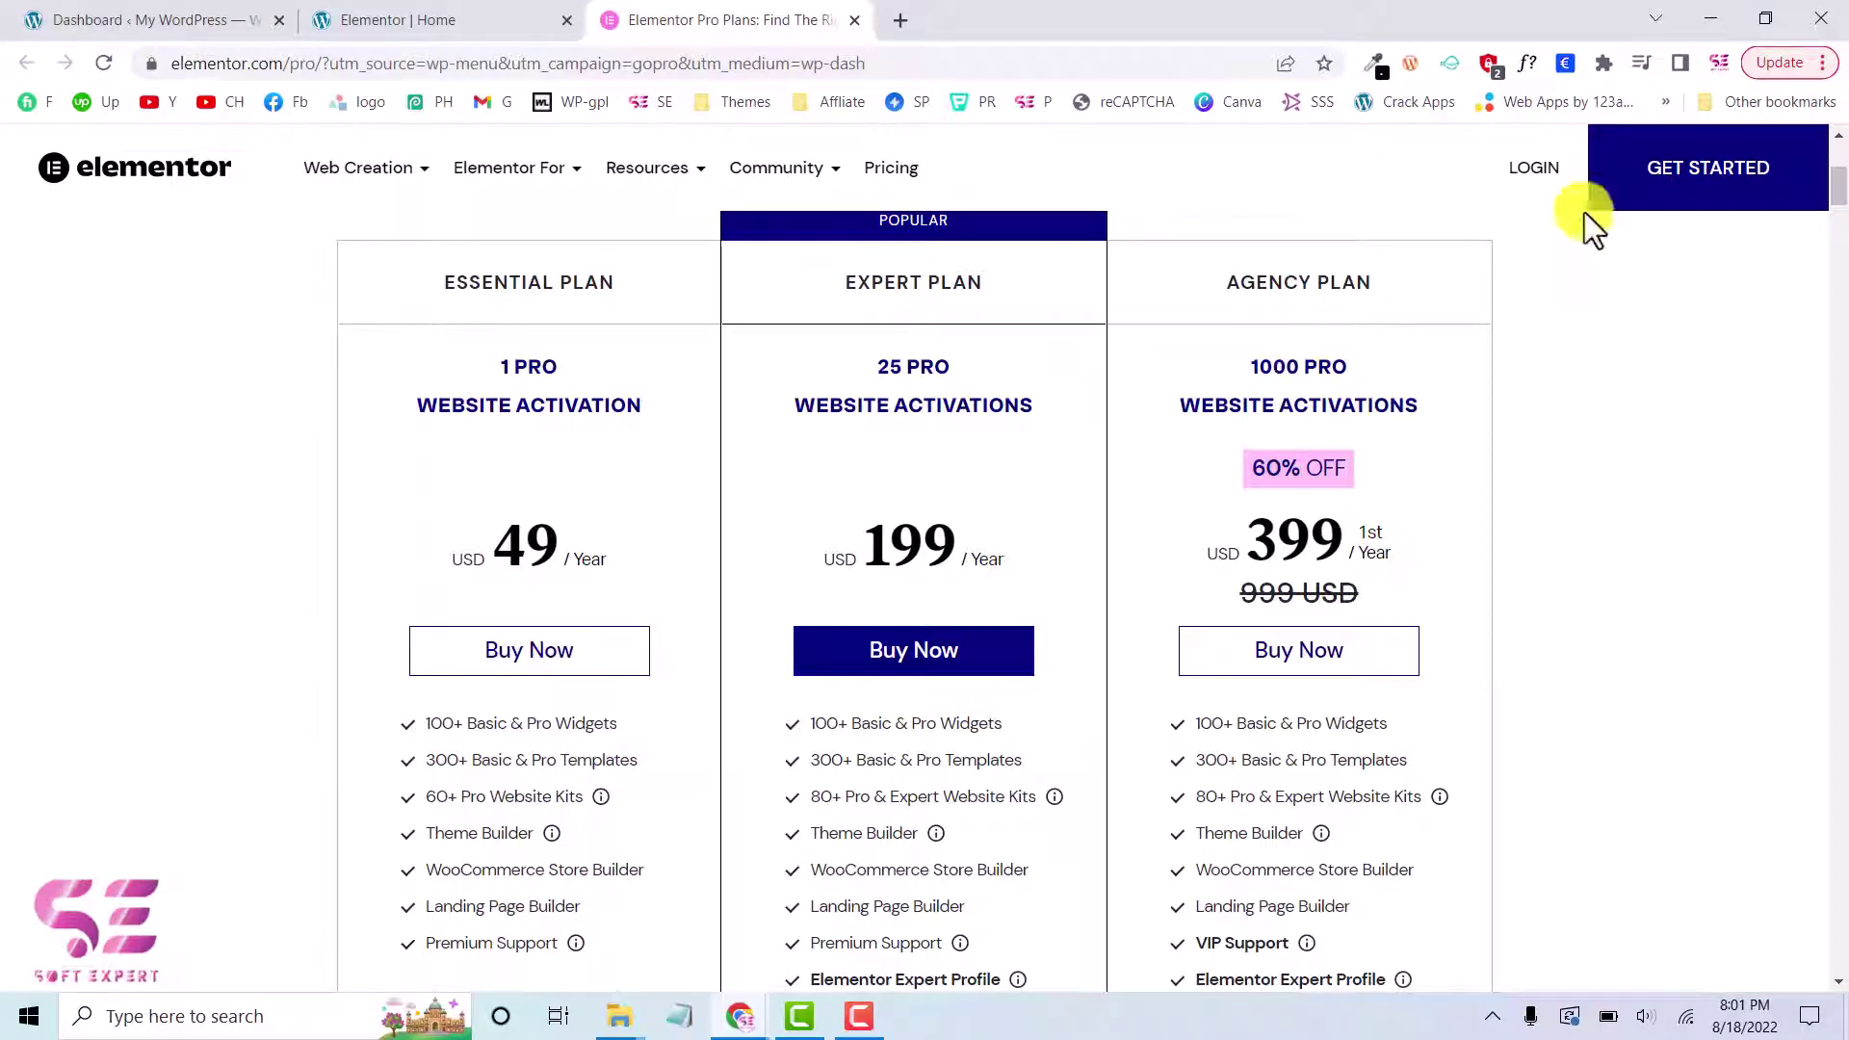
scroll(1198, 356, up, 3)
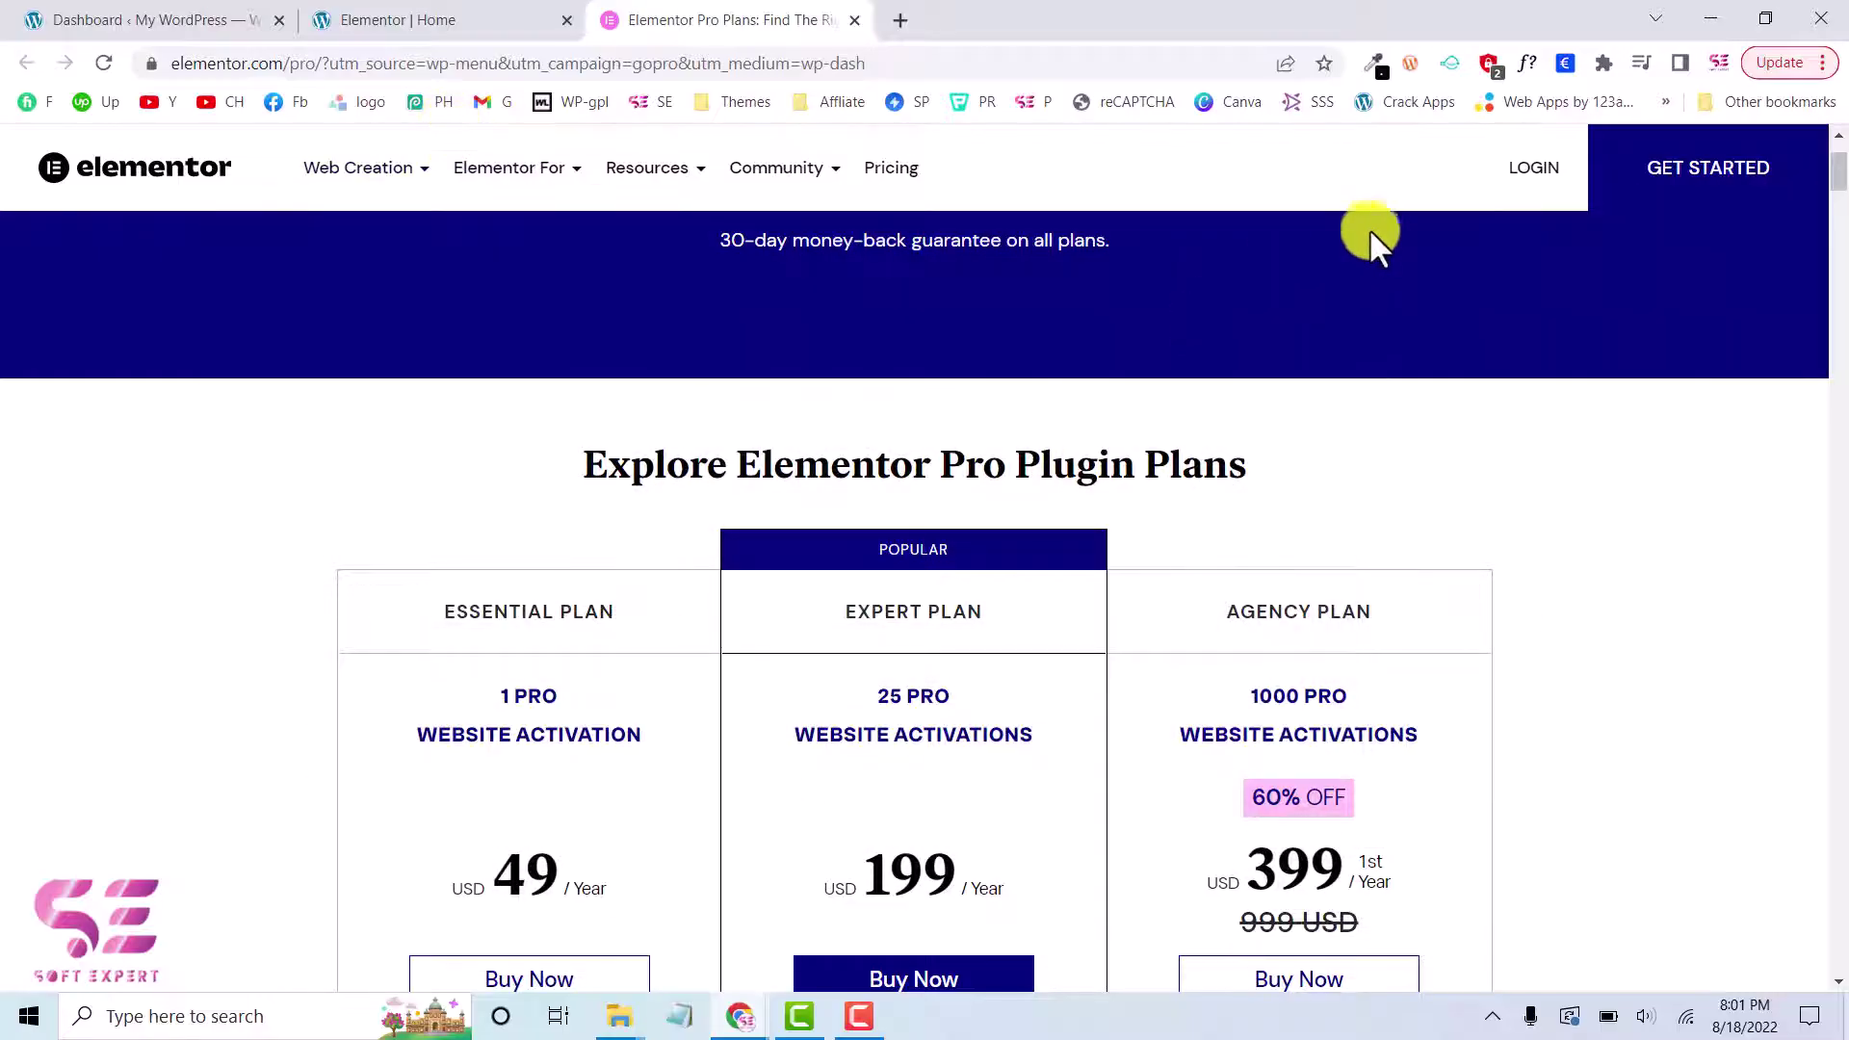
click(1509, 190)
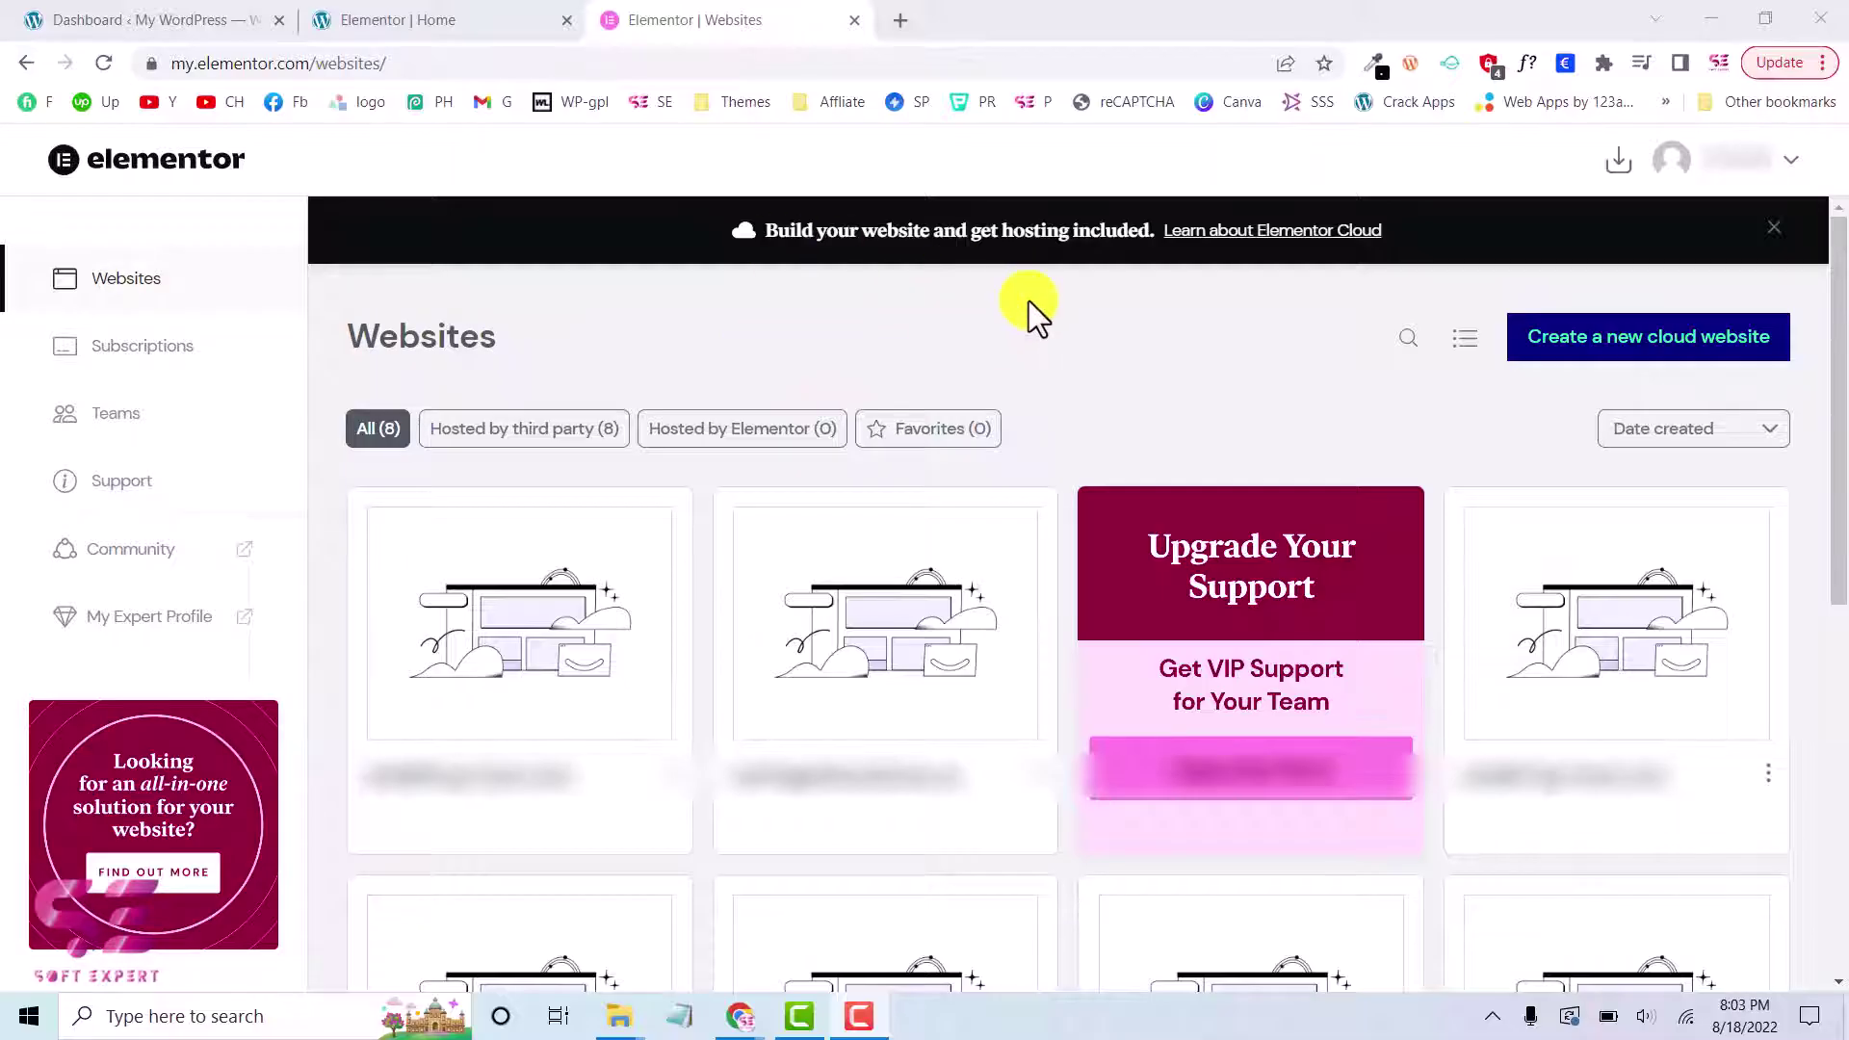
Download the elementor-pro-3.7.3 zip from My Elementor and return to the WordPress dashboard
click(1620, 162)
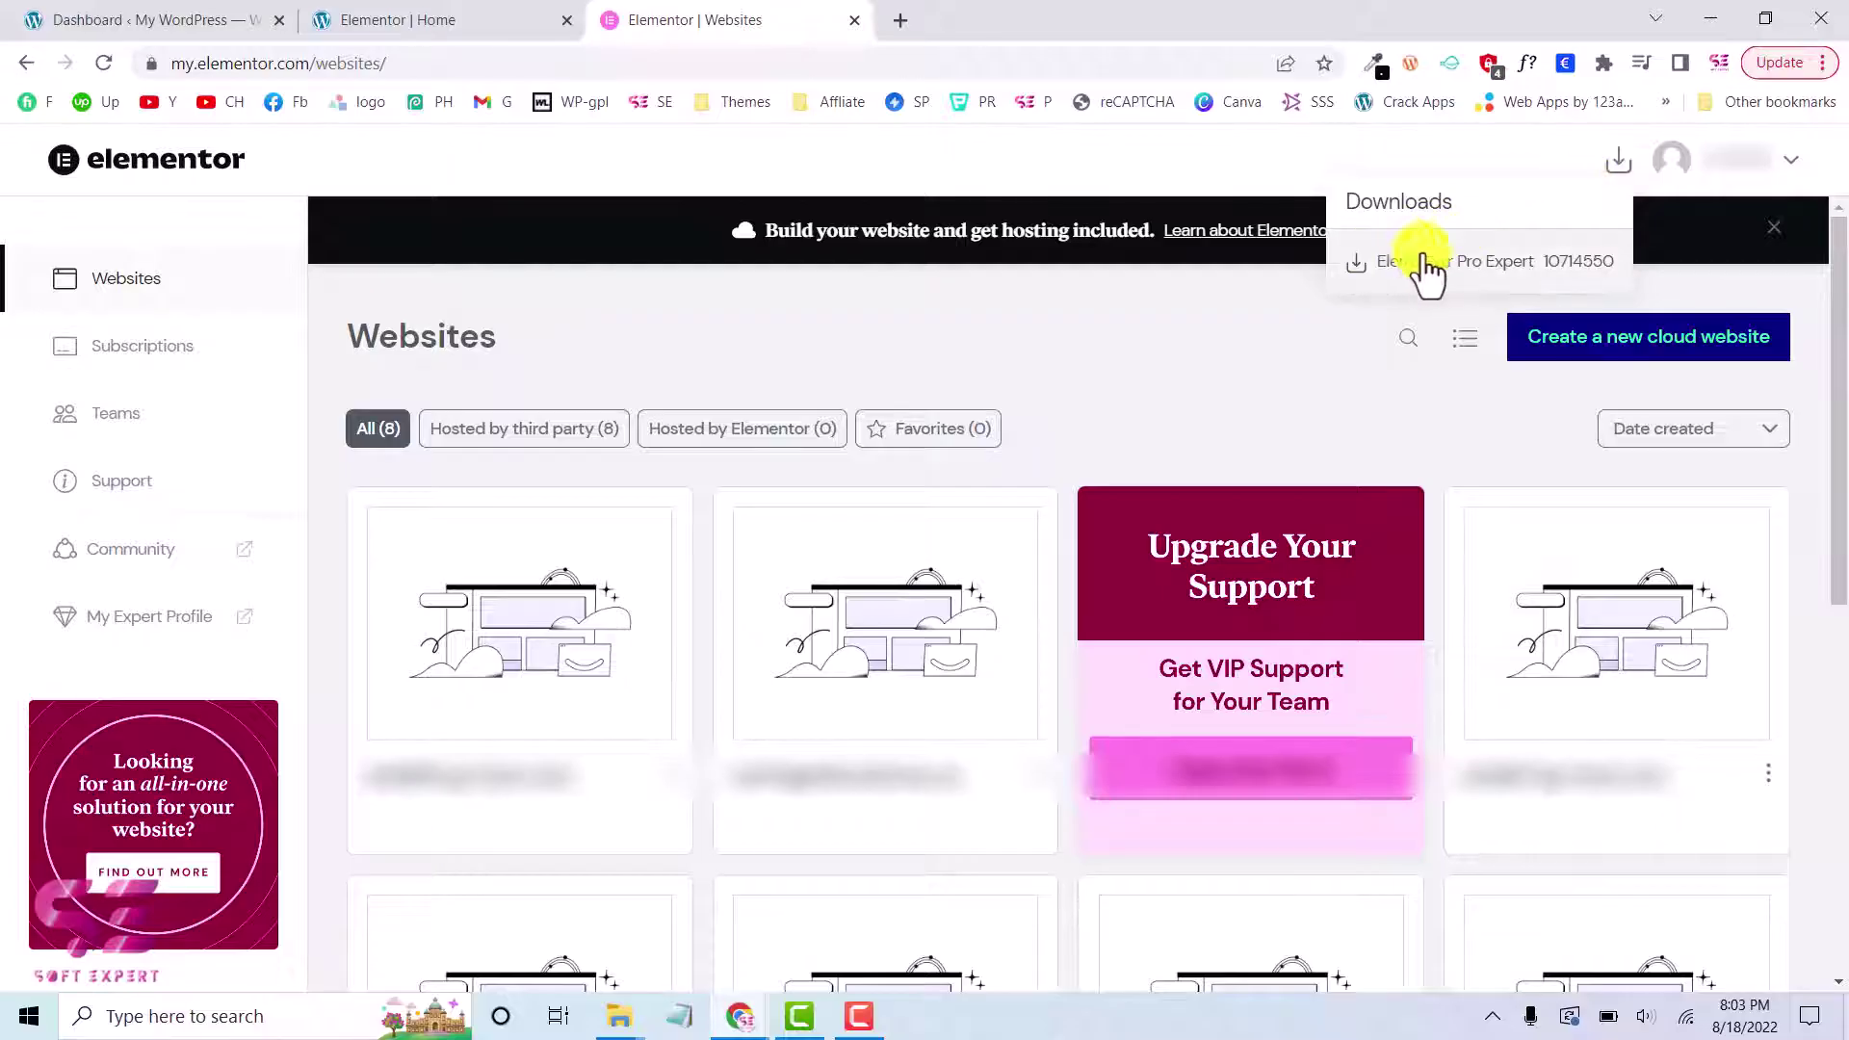
click(1486, 275)
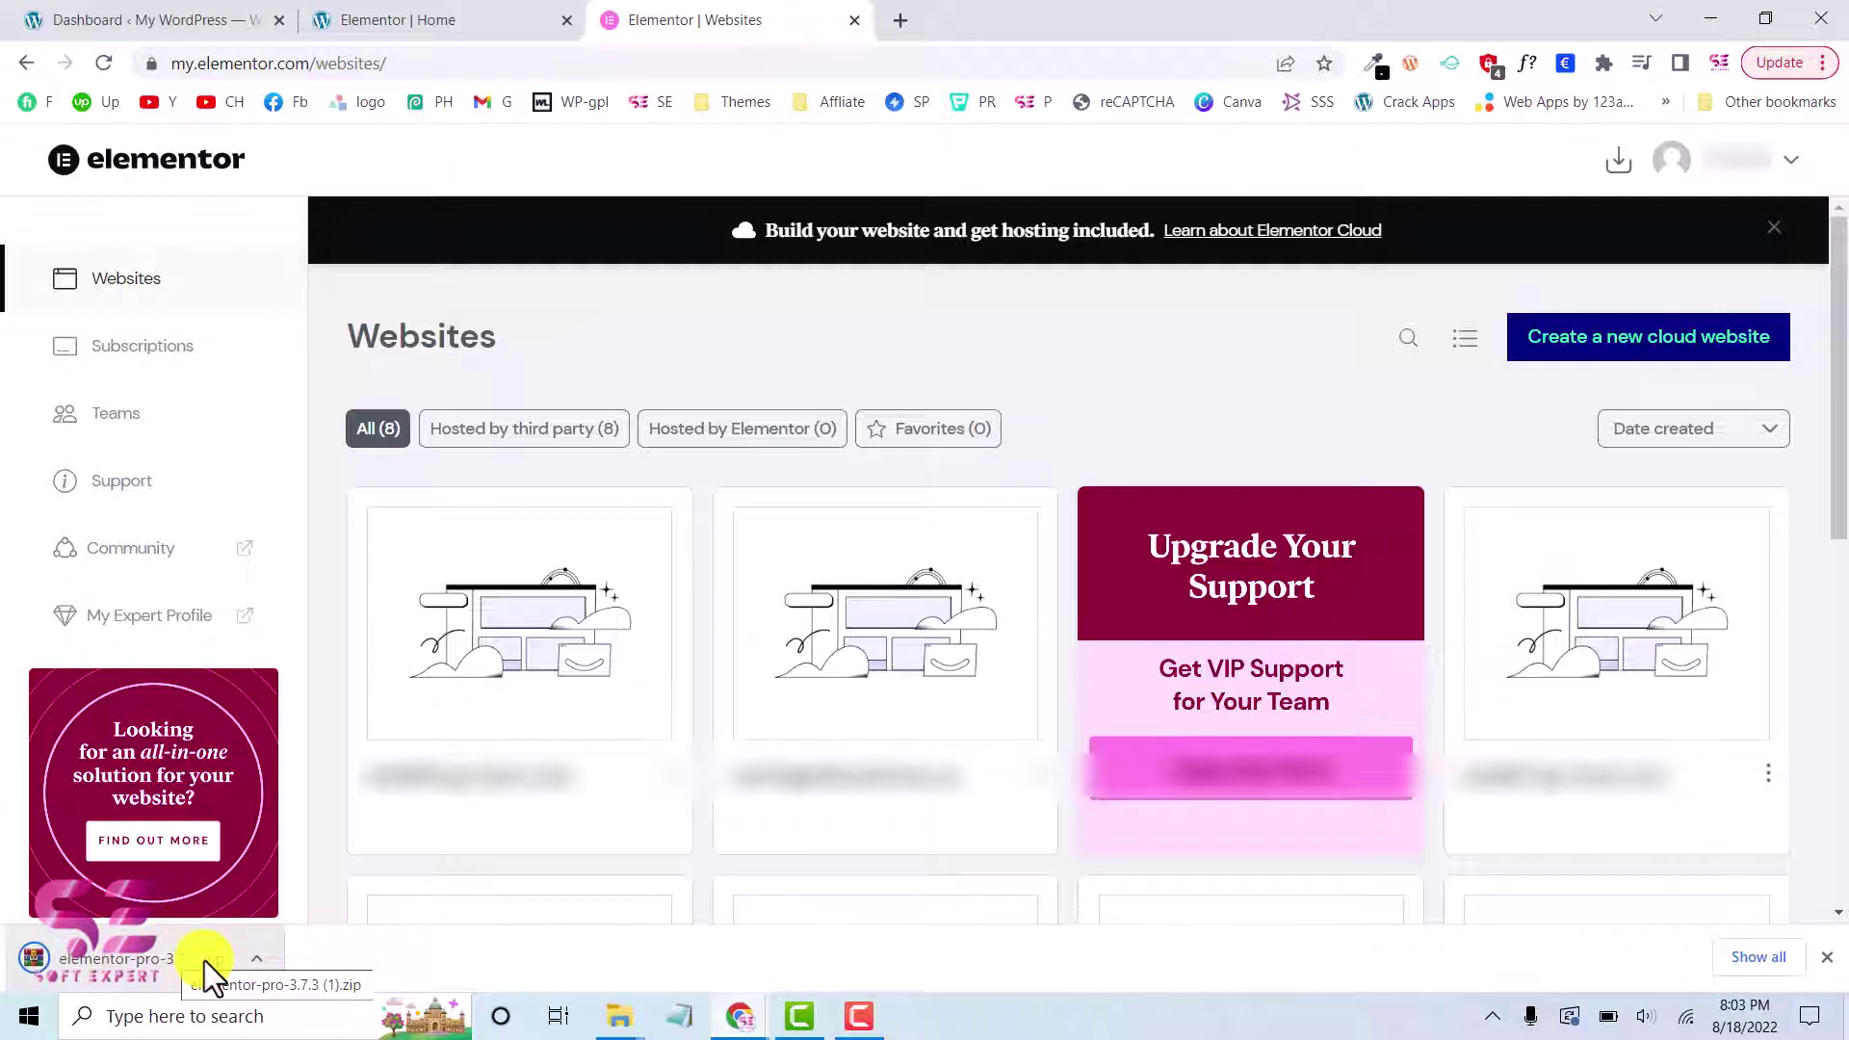
click(188, 24)
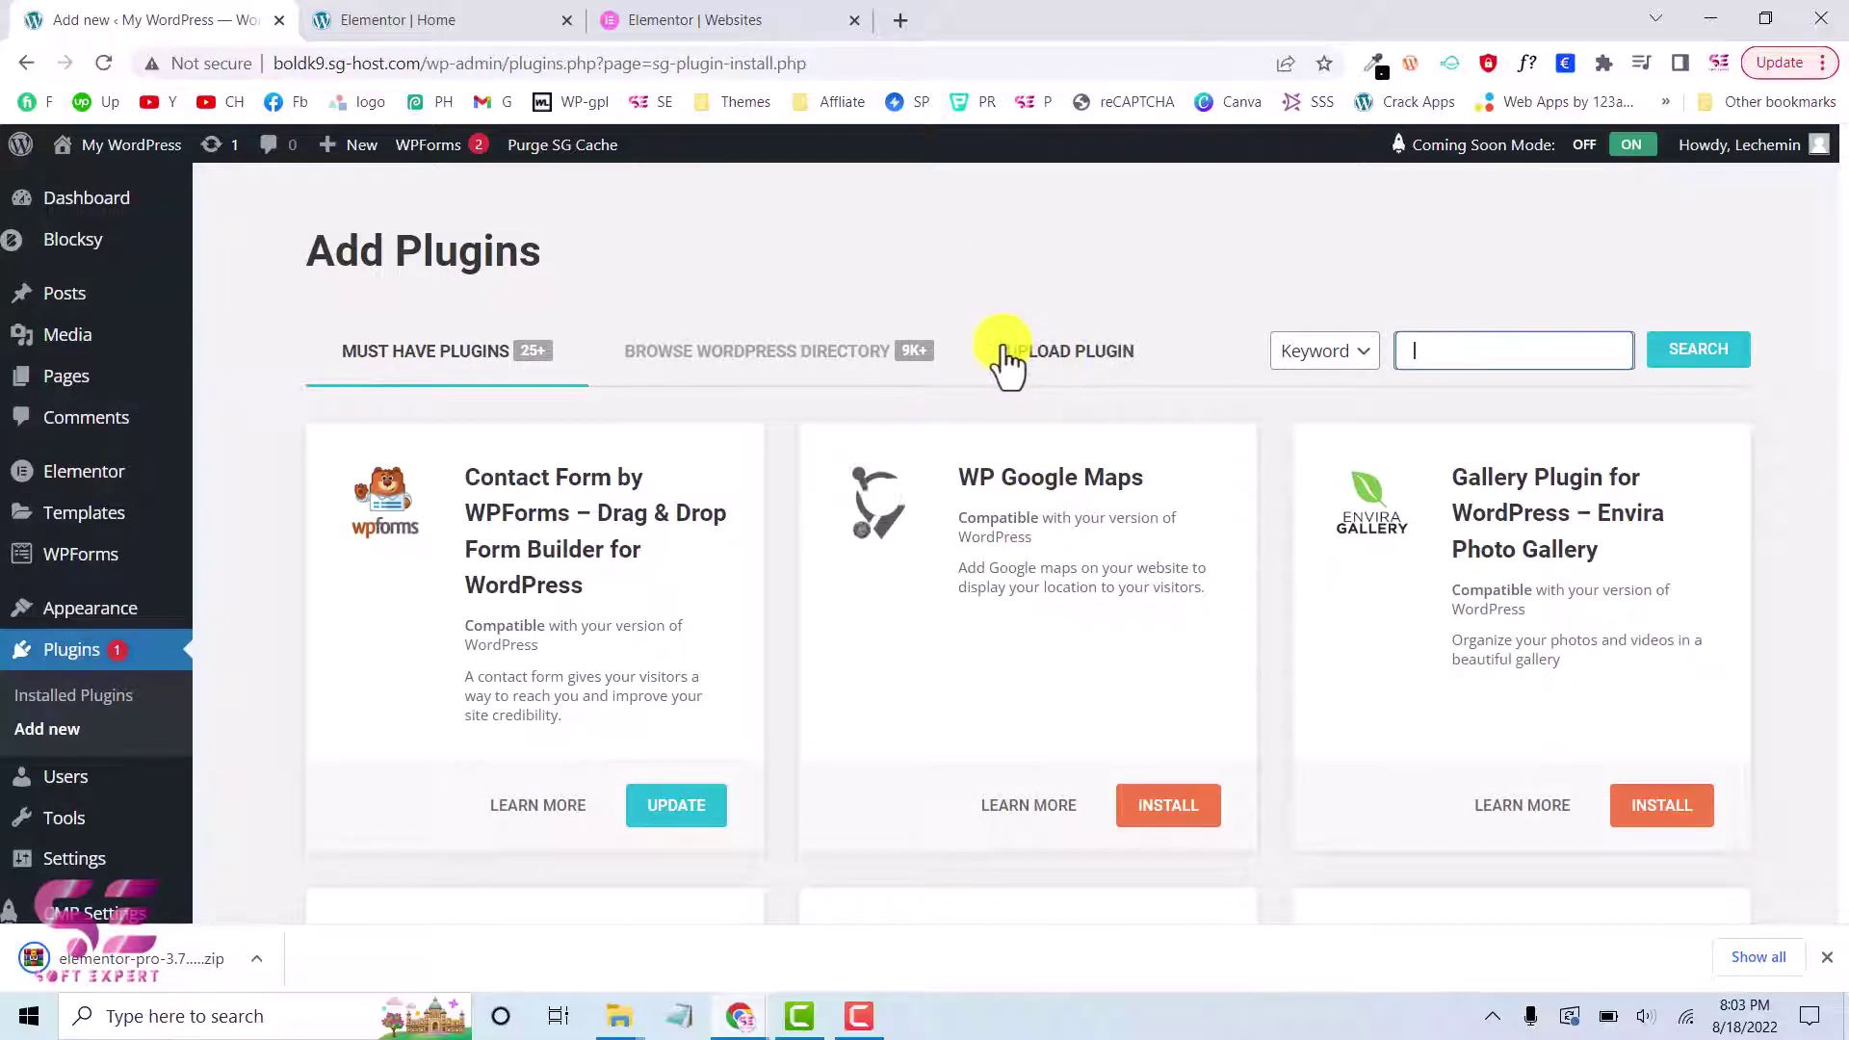
Upload the Elementor Pro zip as a plugin, install it, and activate it
click(1088, 352)
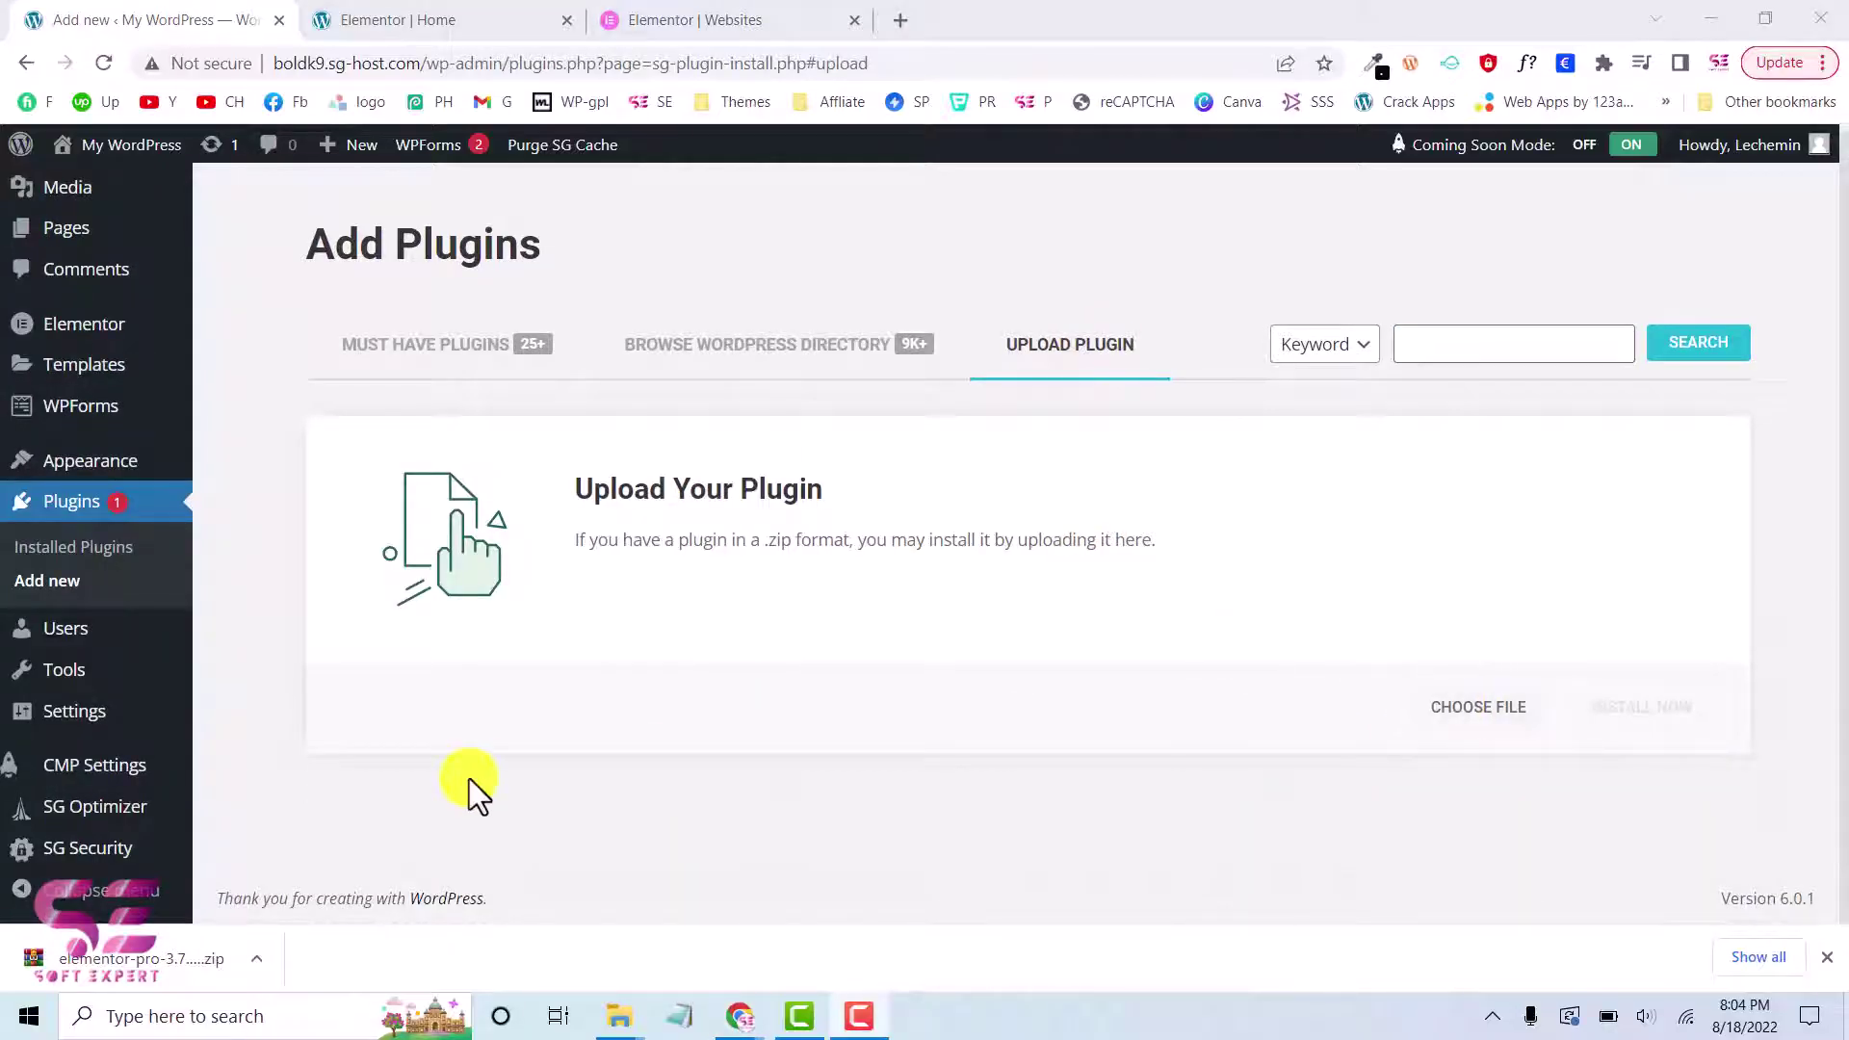
drag(183, 968, 648, 611)
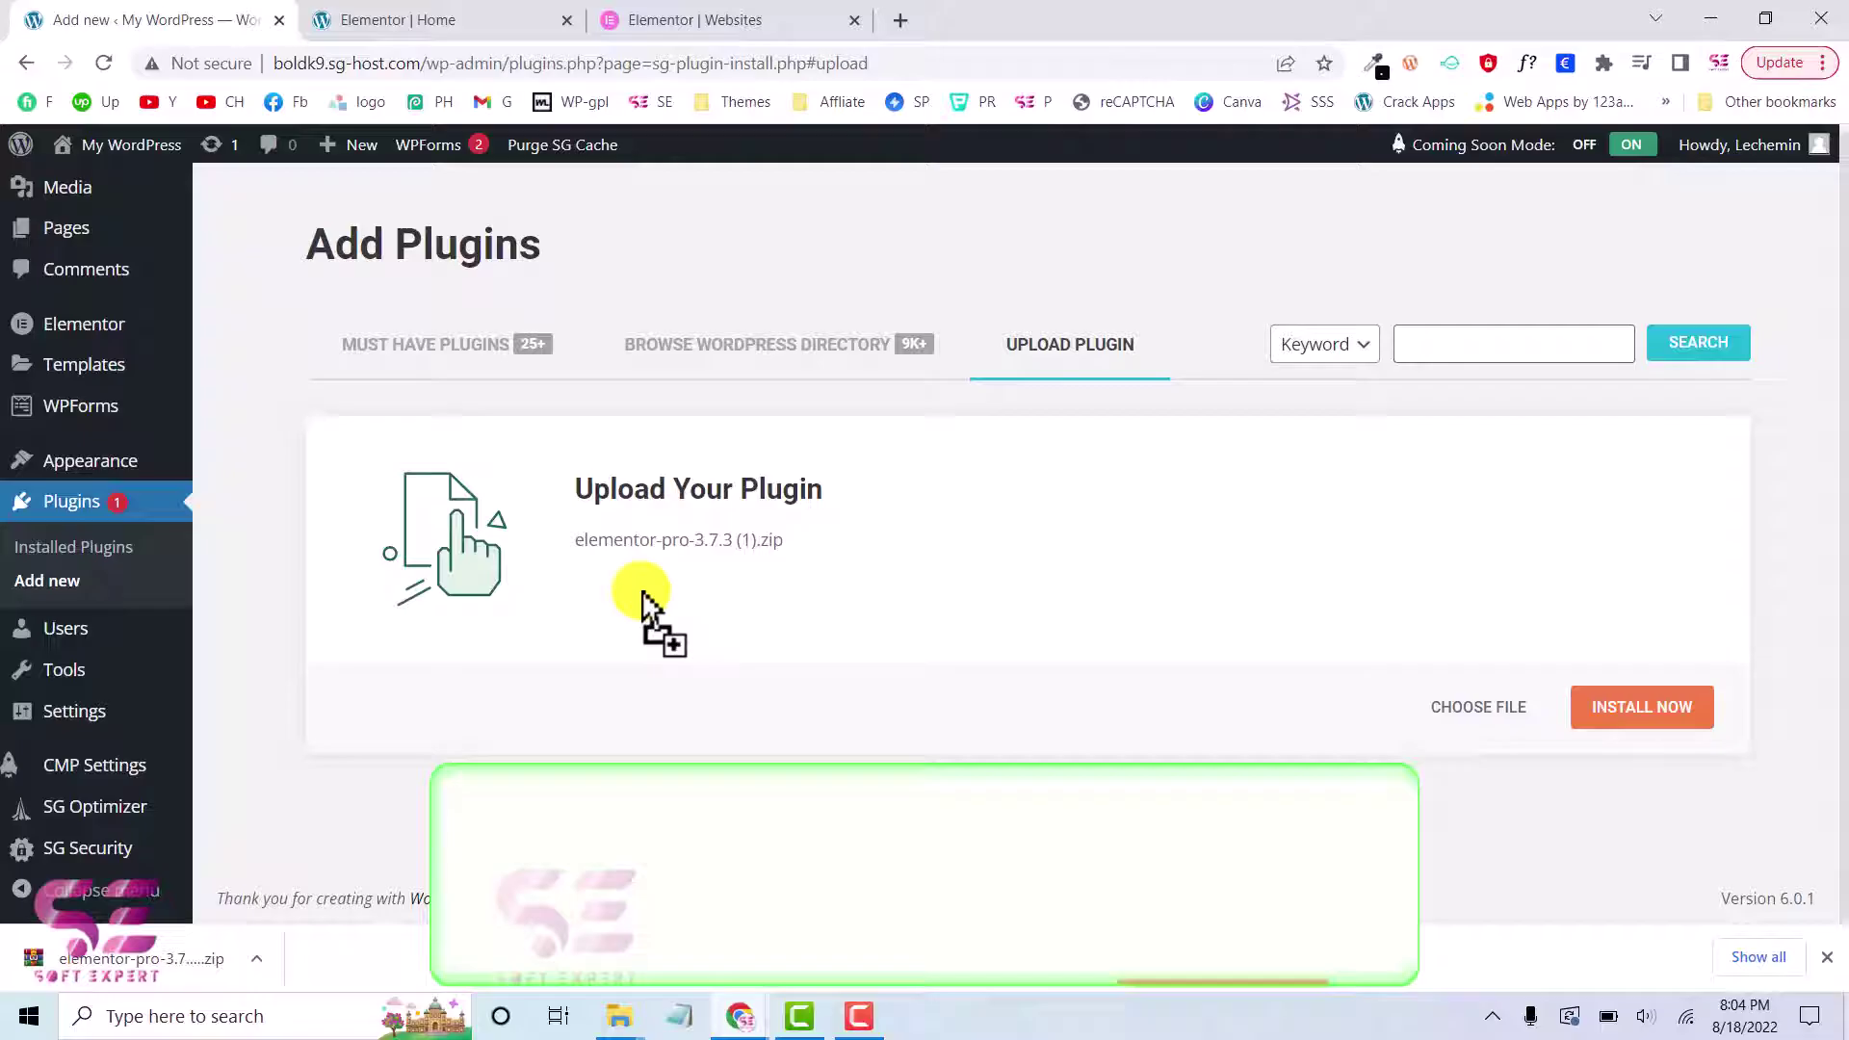
click(1639, 693)
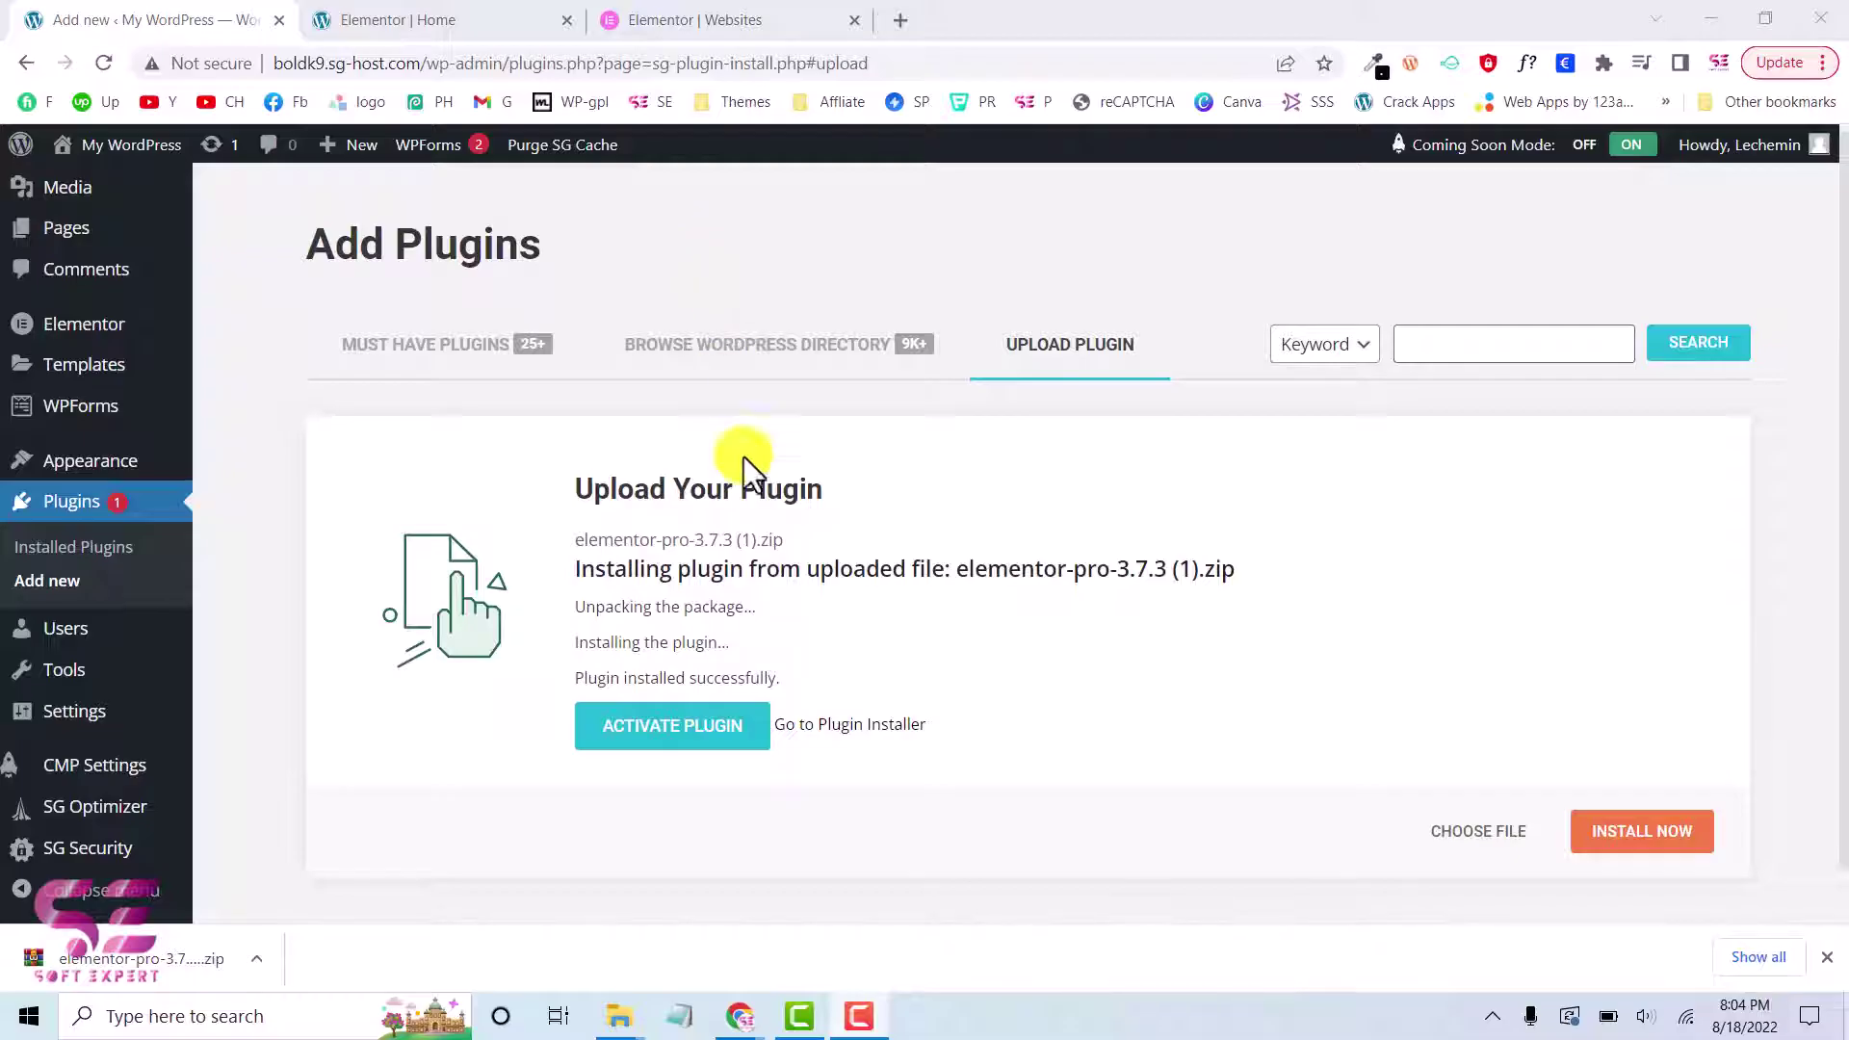
click(674, 748)
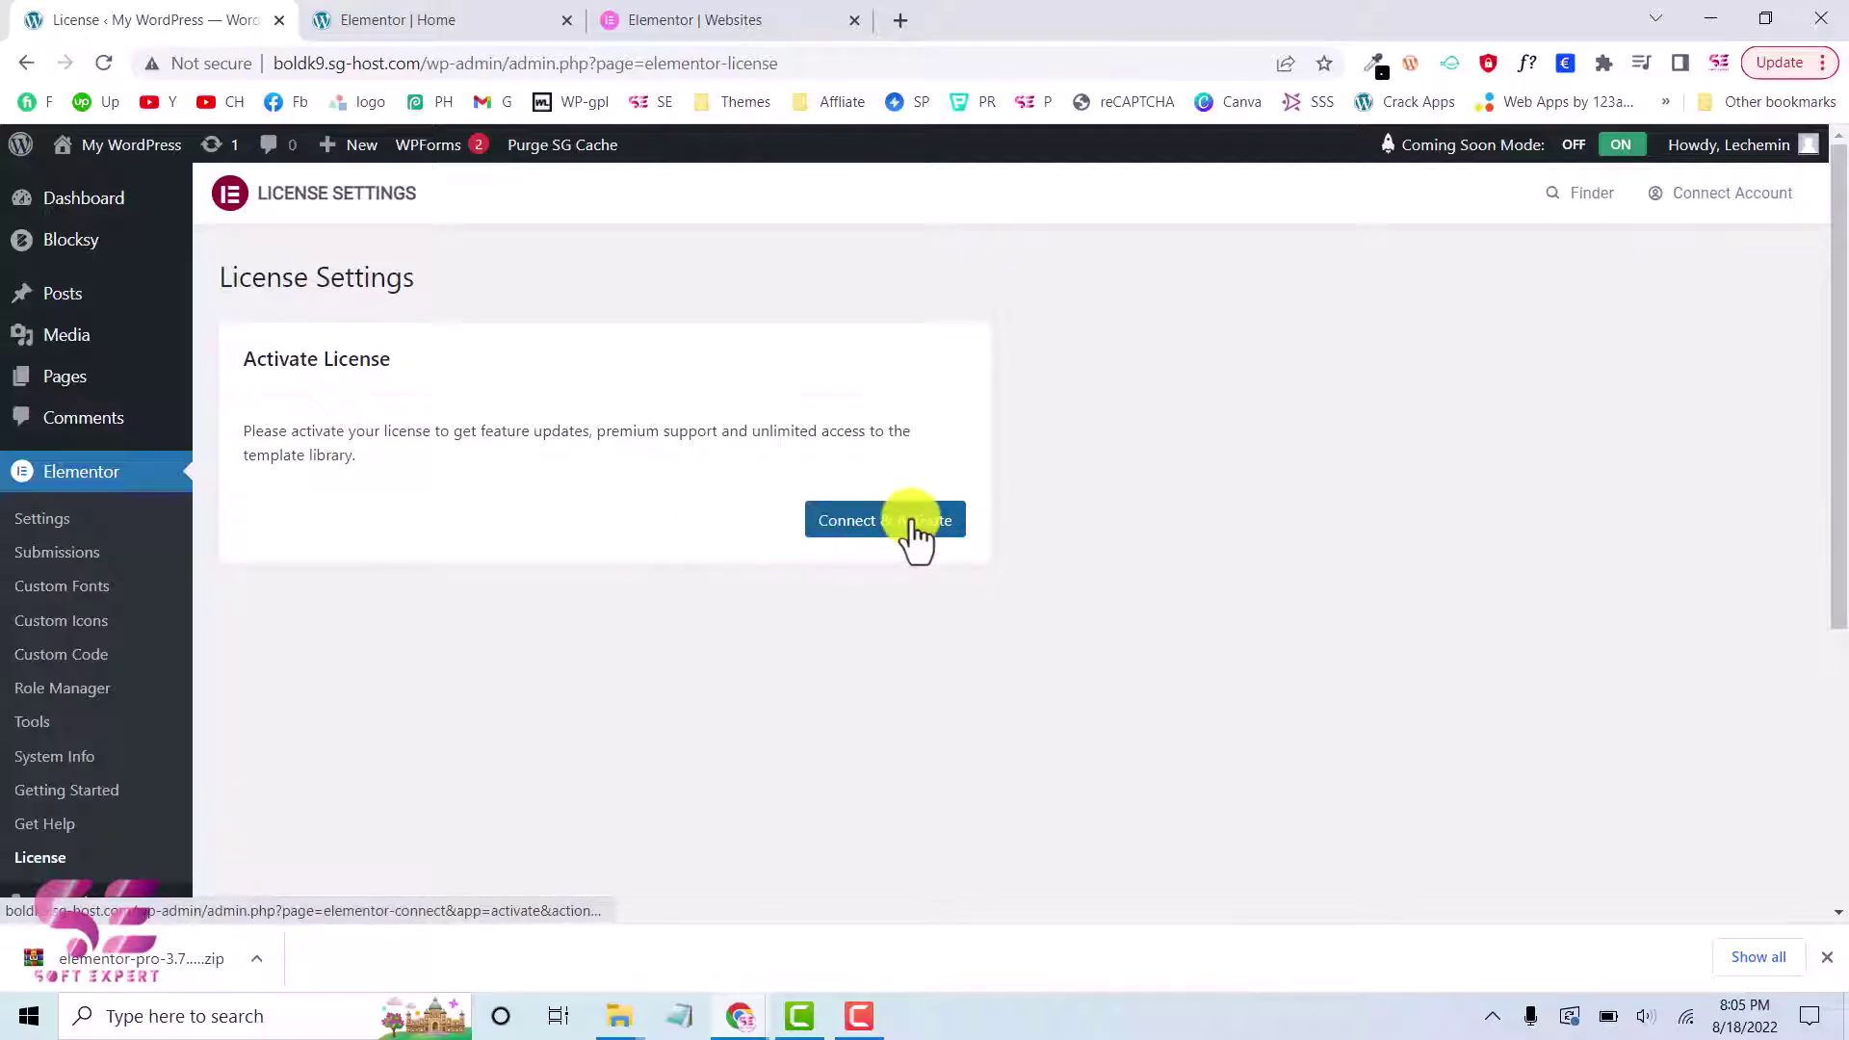
Connect the site to the Elementor account and activate the Elementor Pro Expert license
click(913, 528)
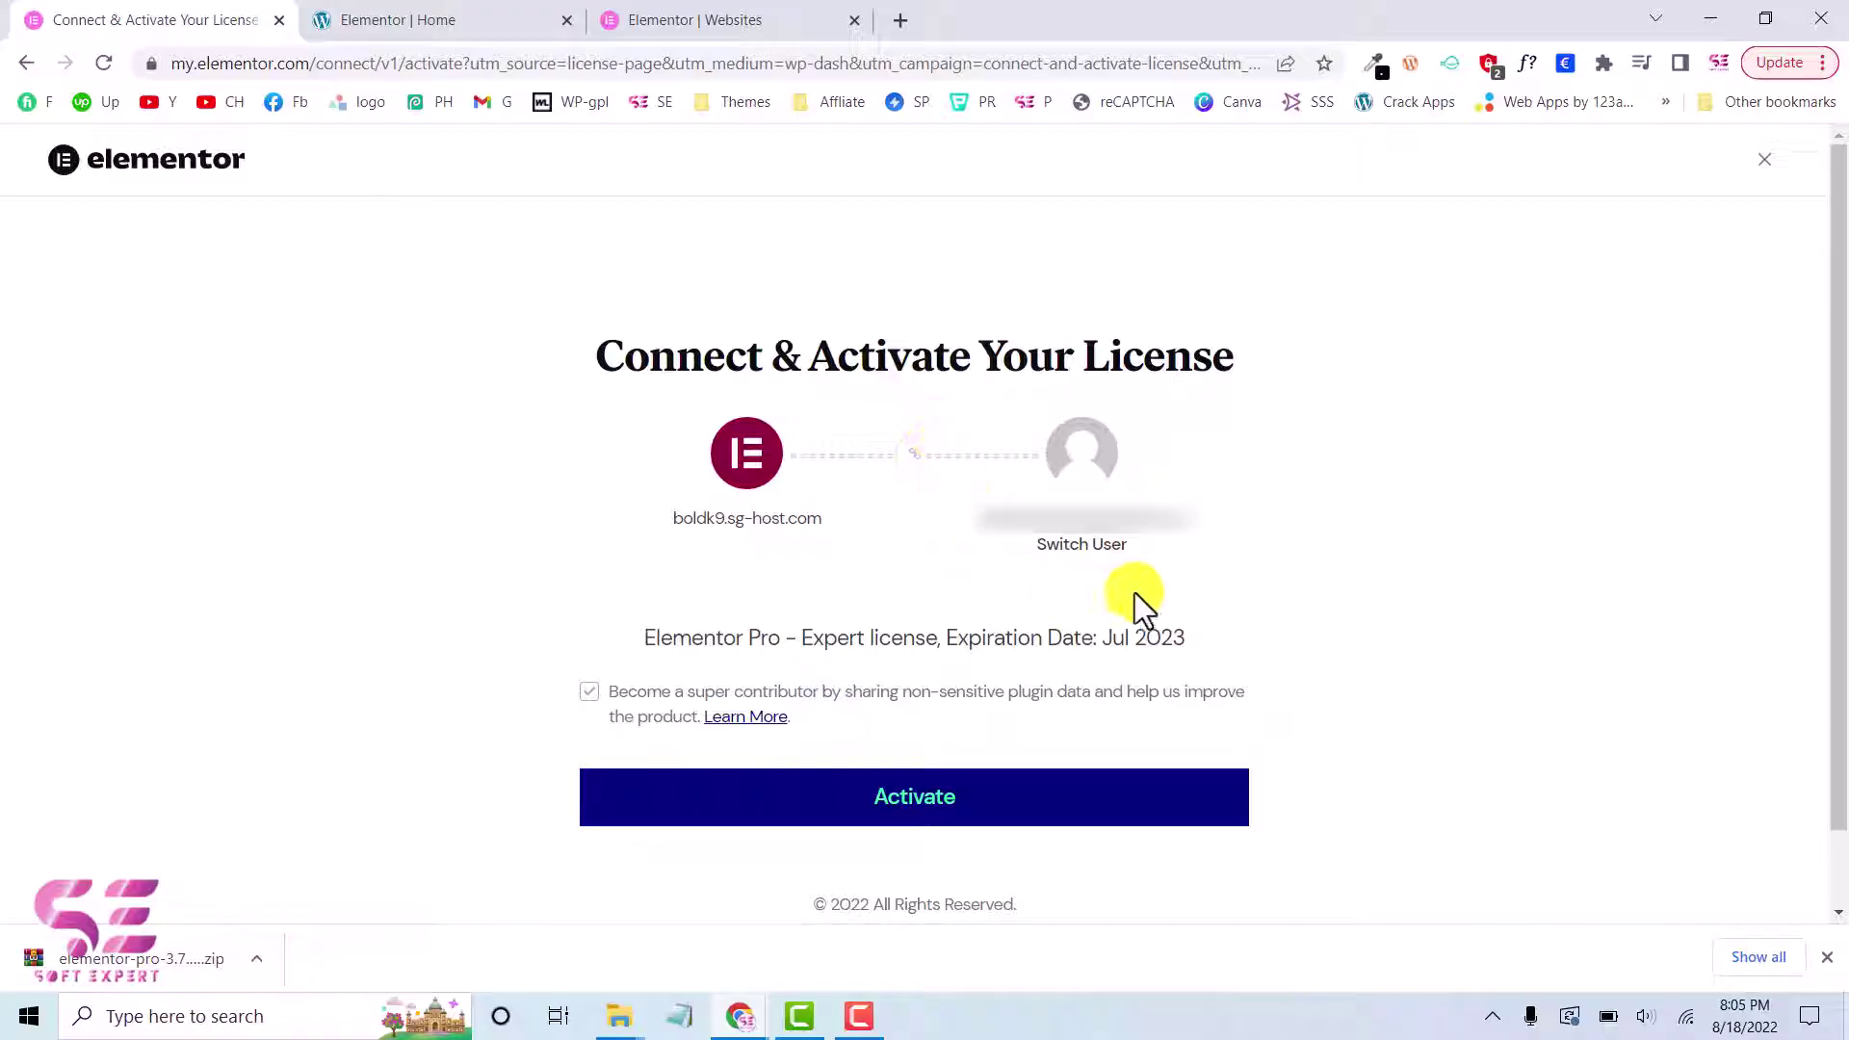
click(937, 816)
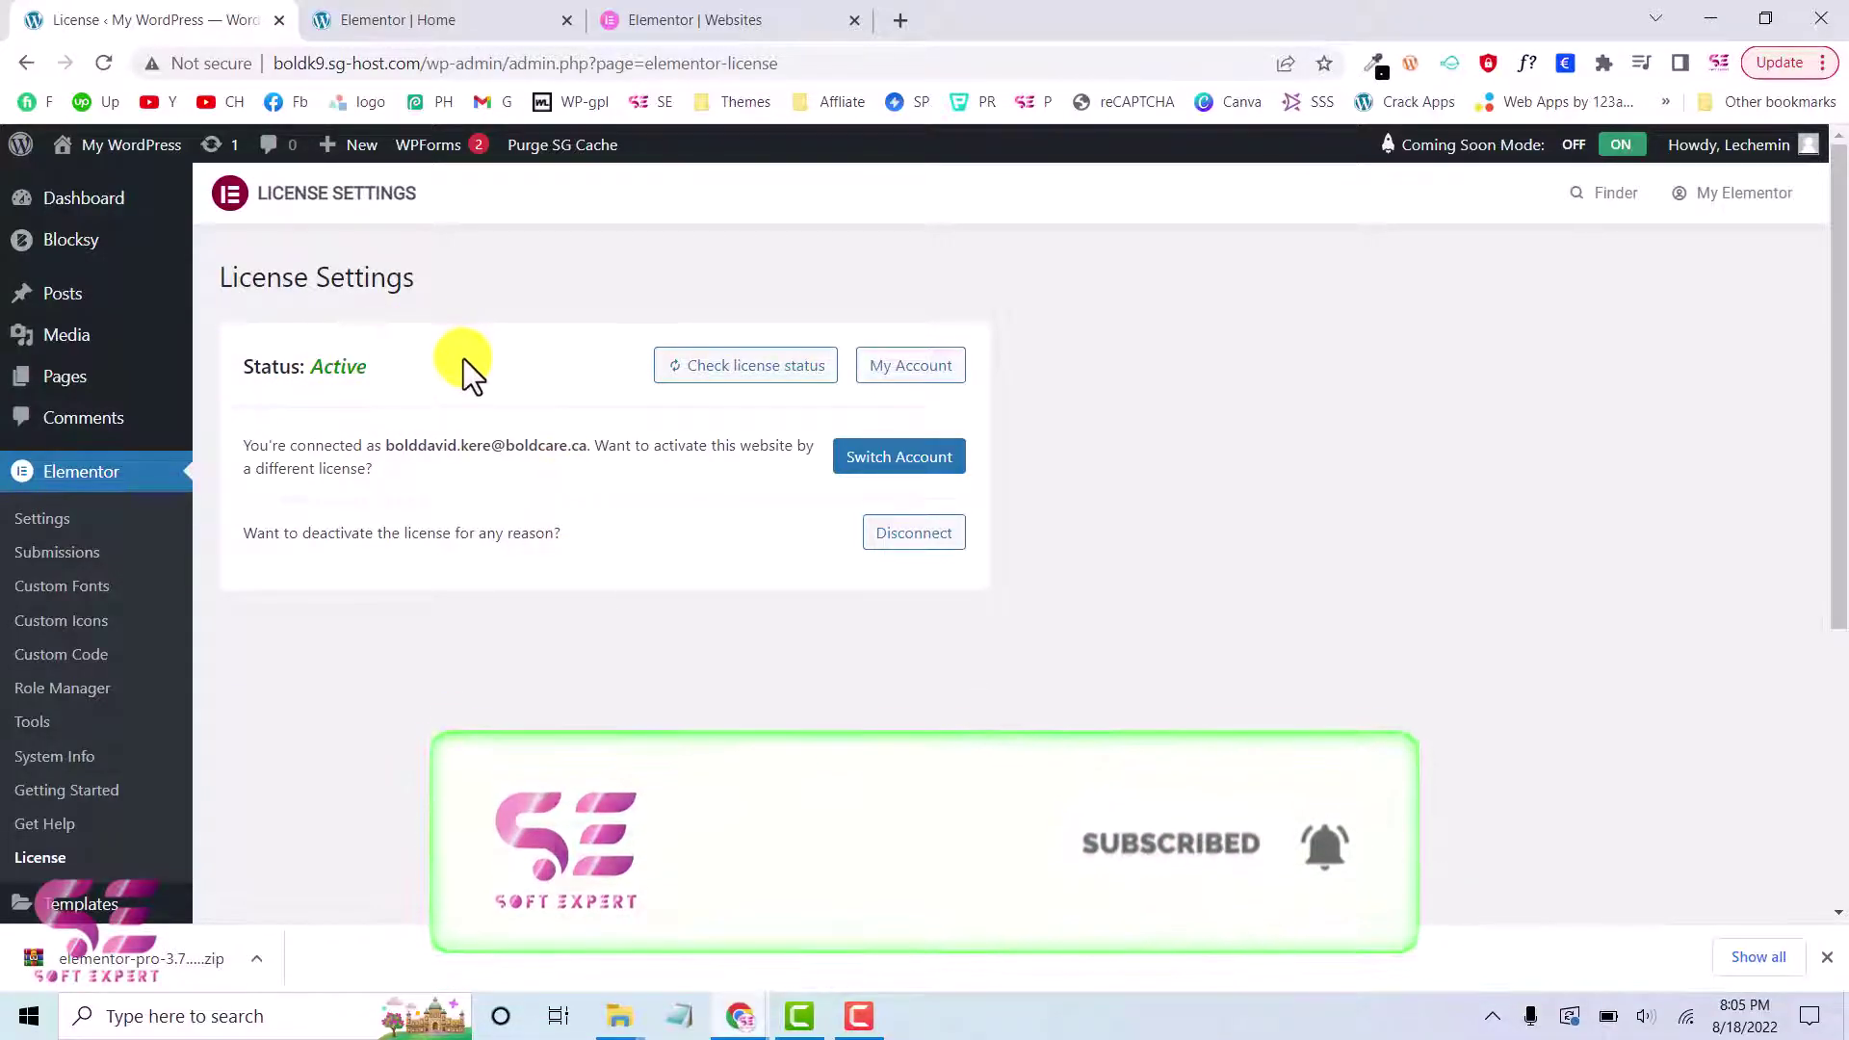
Reload the Home page editor and scroll the widget panel down to the unlocked Pro widgets
click(419, 20)
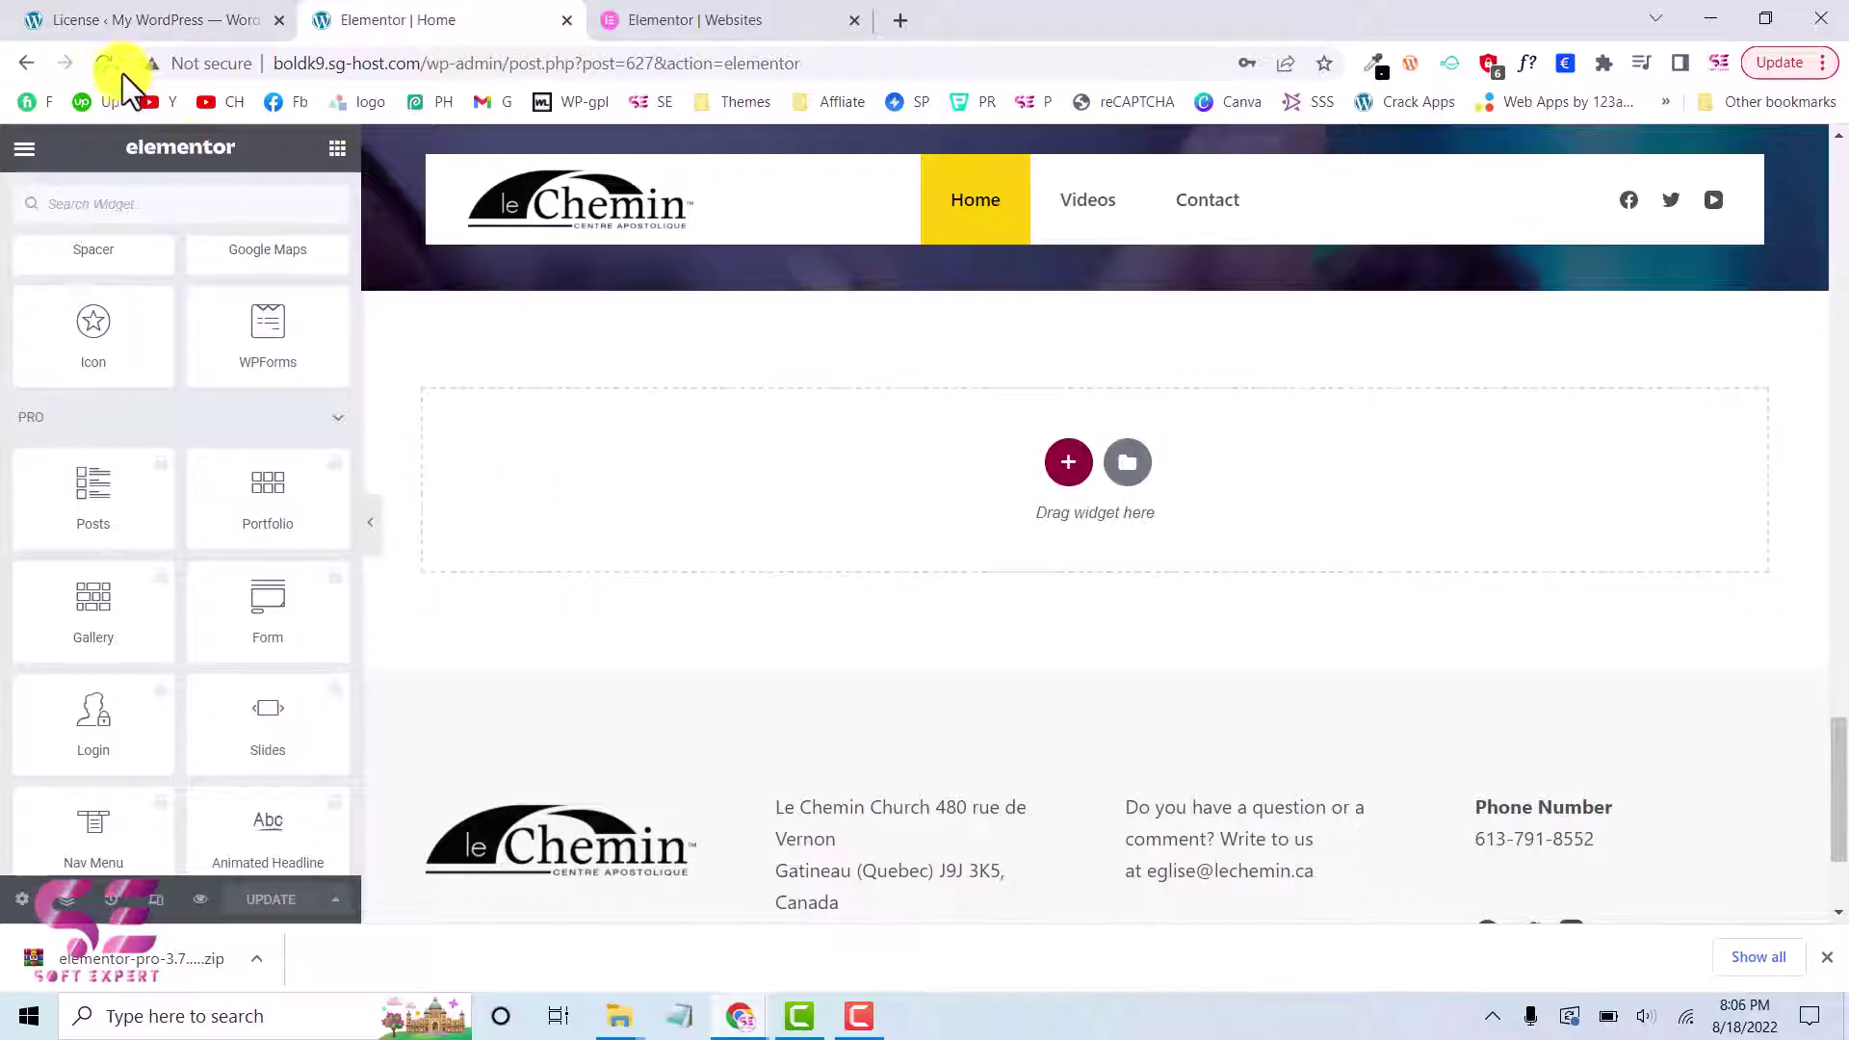
click(103, 63)
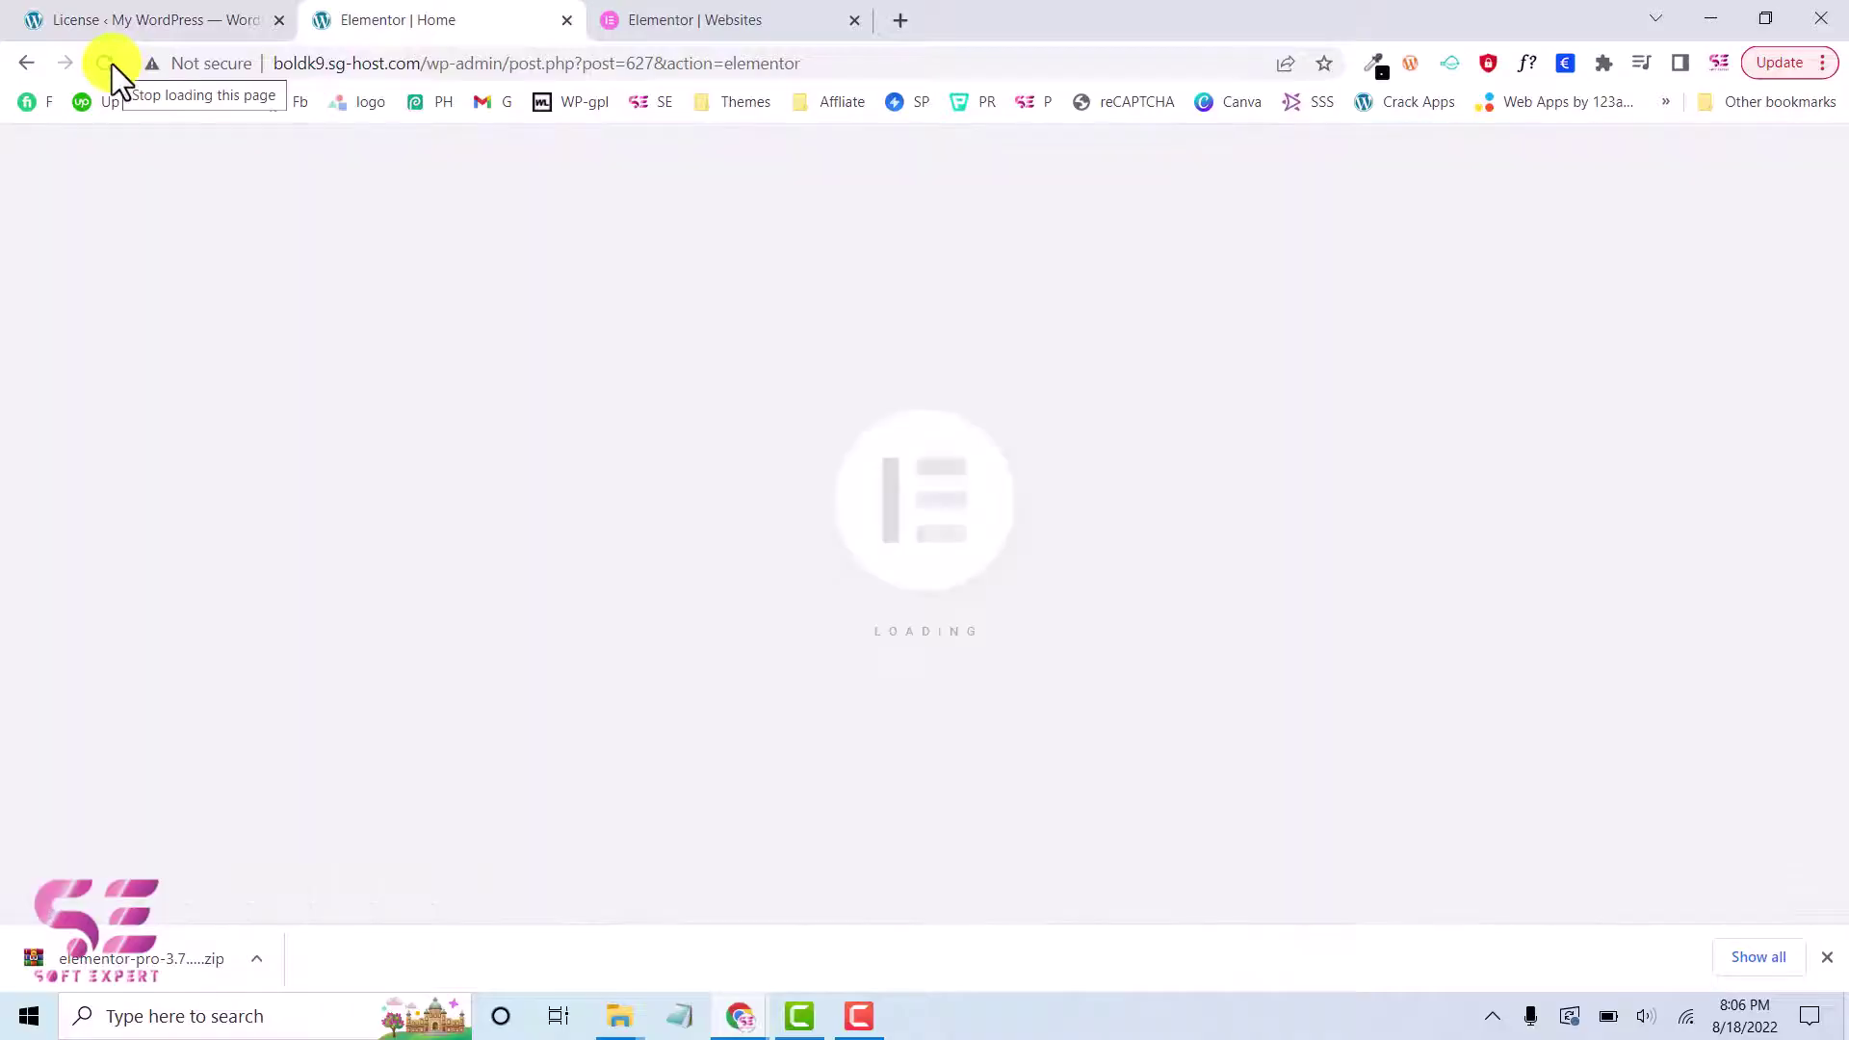
scroll(622, 525, down, 5)
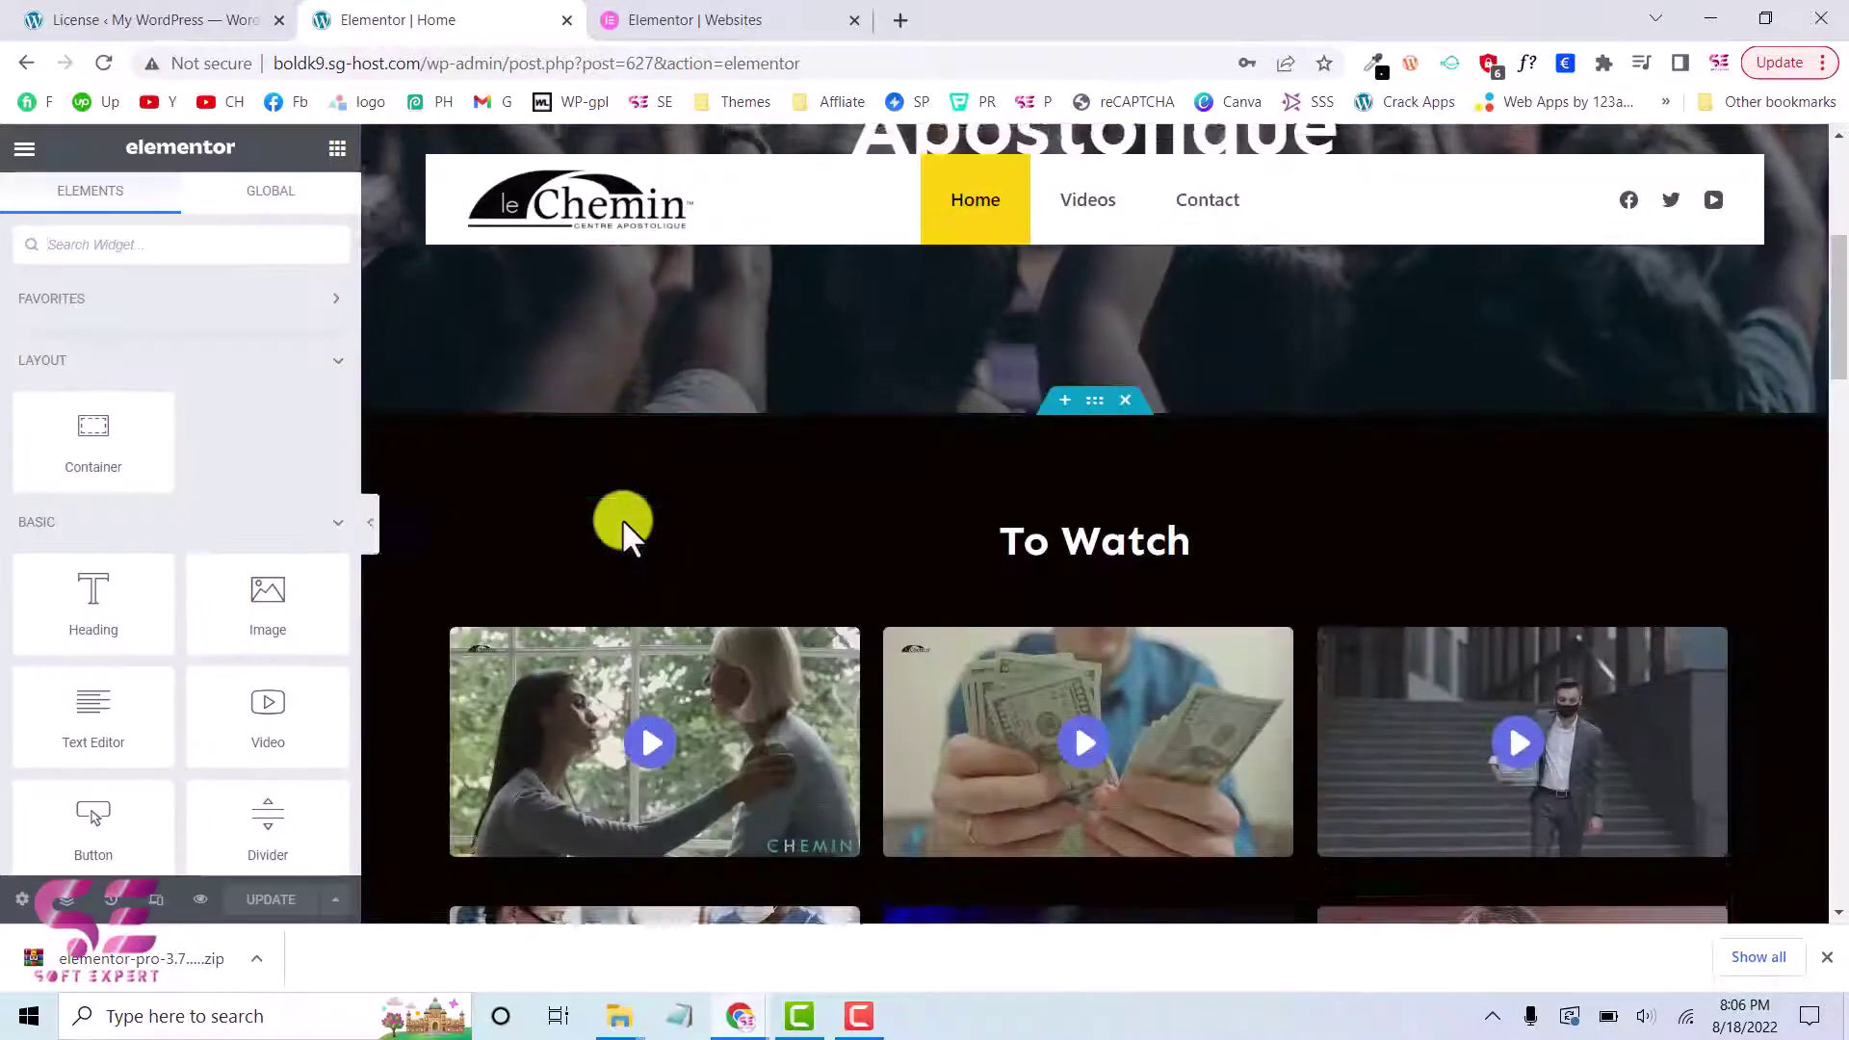
scroll(622, 524, down, 10)
scroll(622, 522, down, 5)
scroll(622, 522, down, 4)
scroll(622, 521, down, 3)
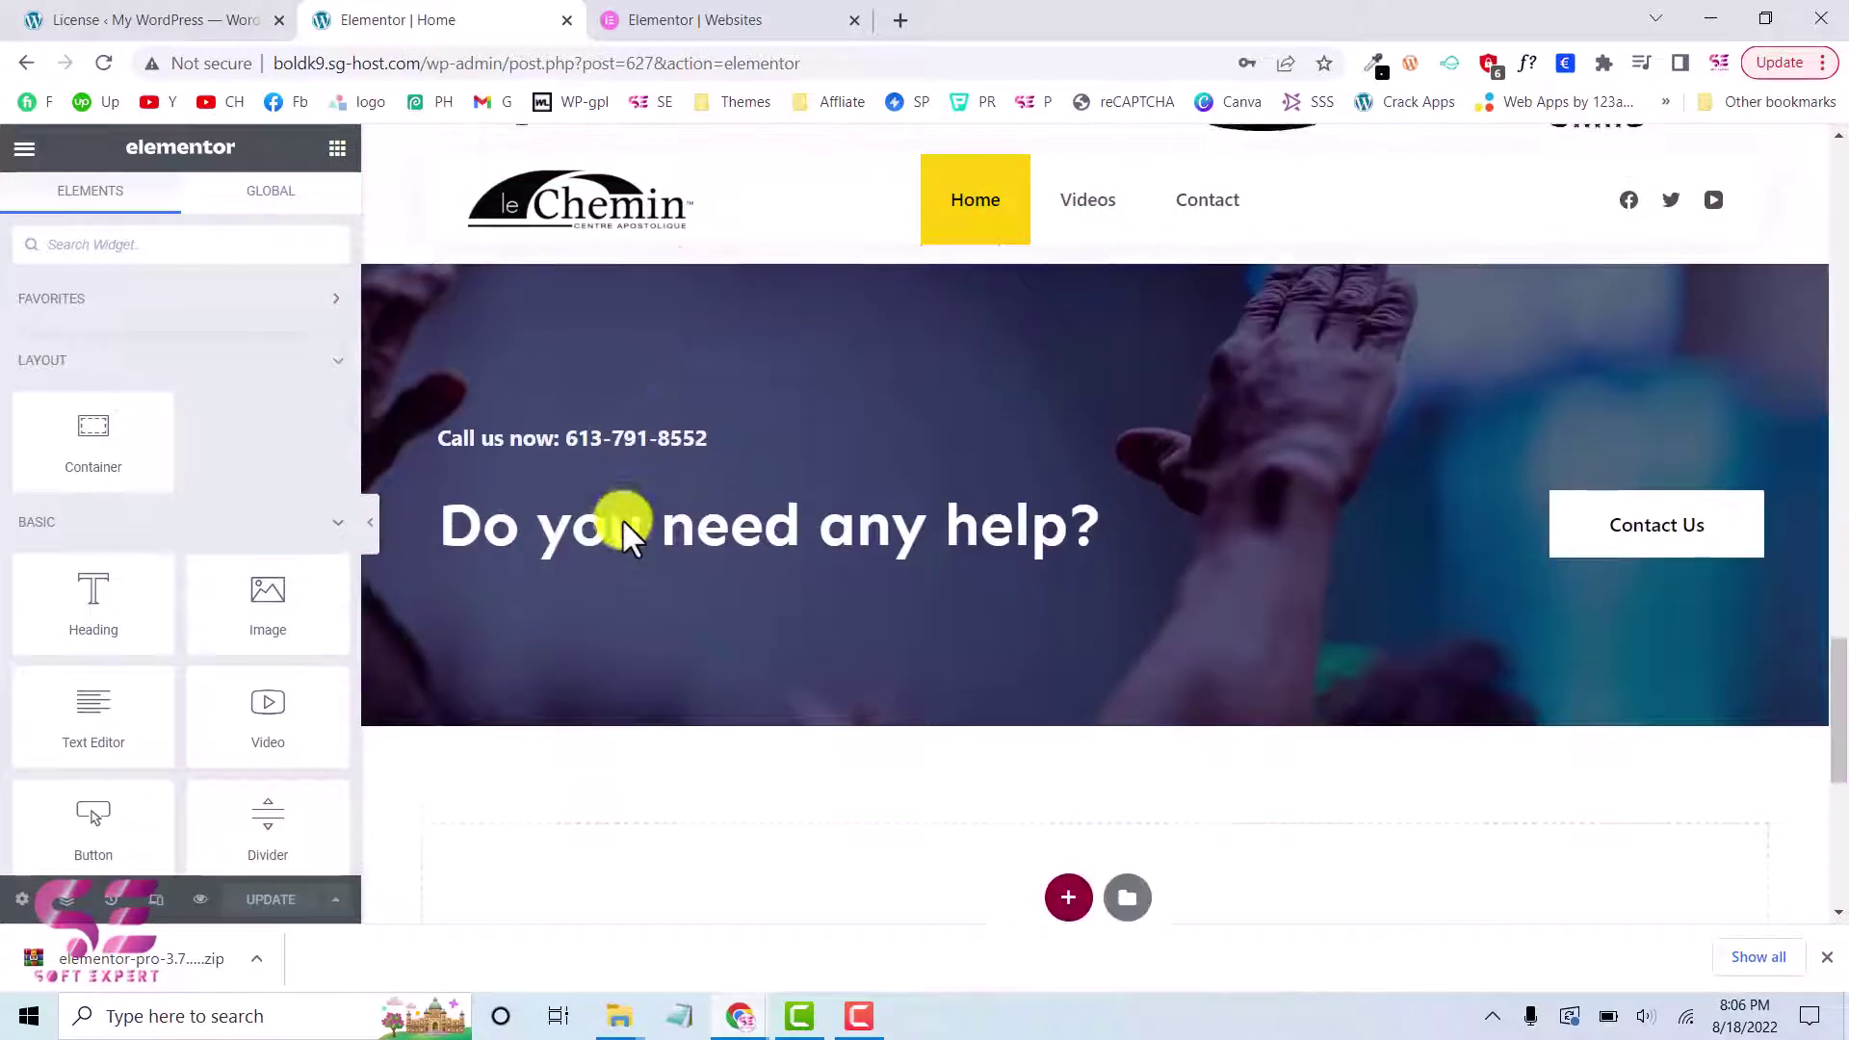
scroll(622, 521, down, 3)
scroll(165, 561, down, 5)
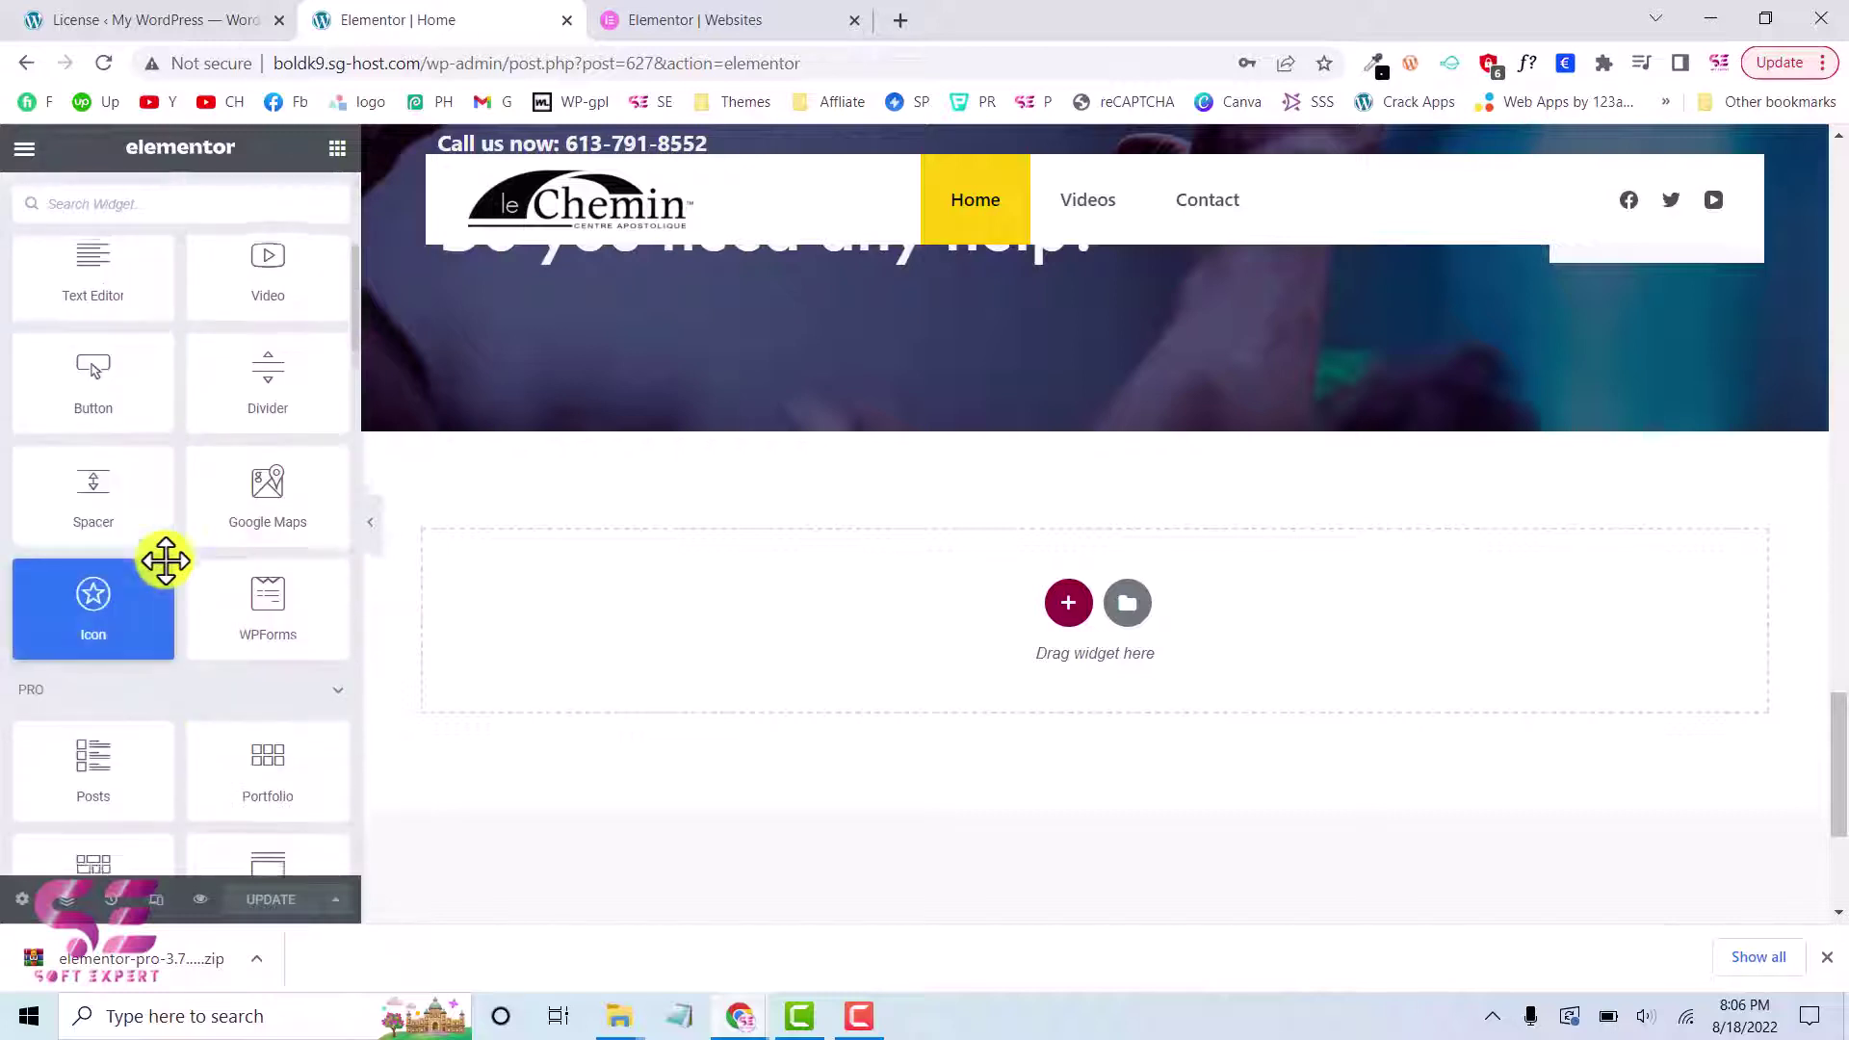
scroll(162, 558, down, 2)
scroll(27, 535, down, 1)
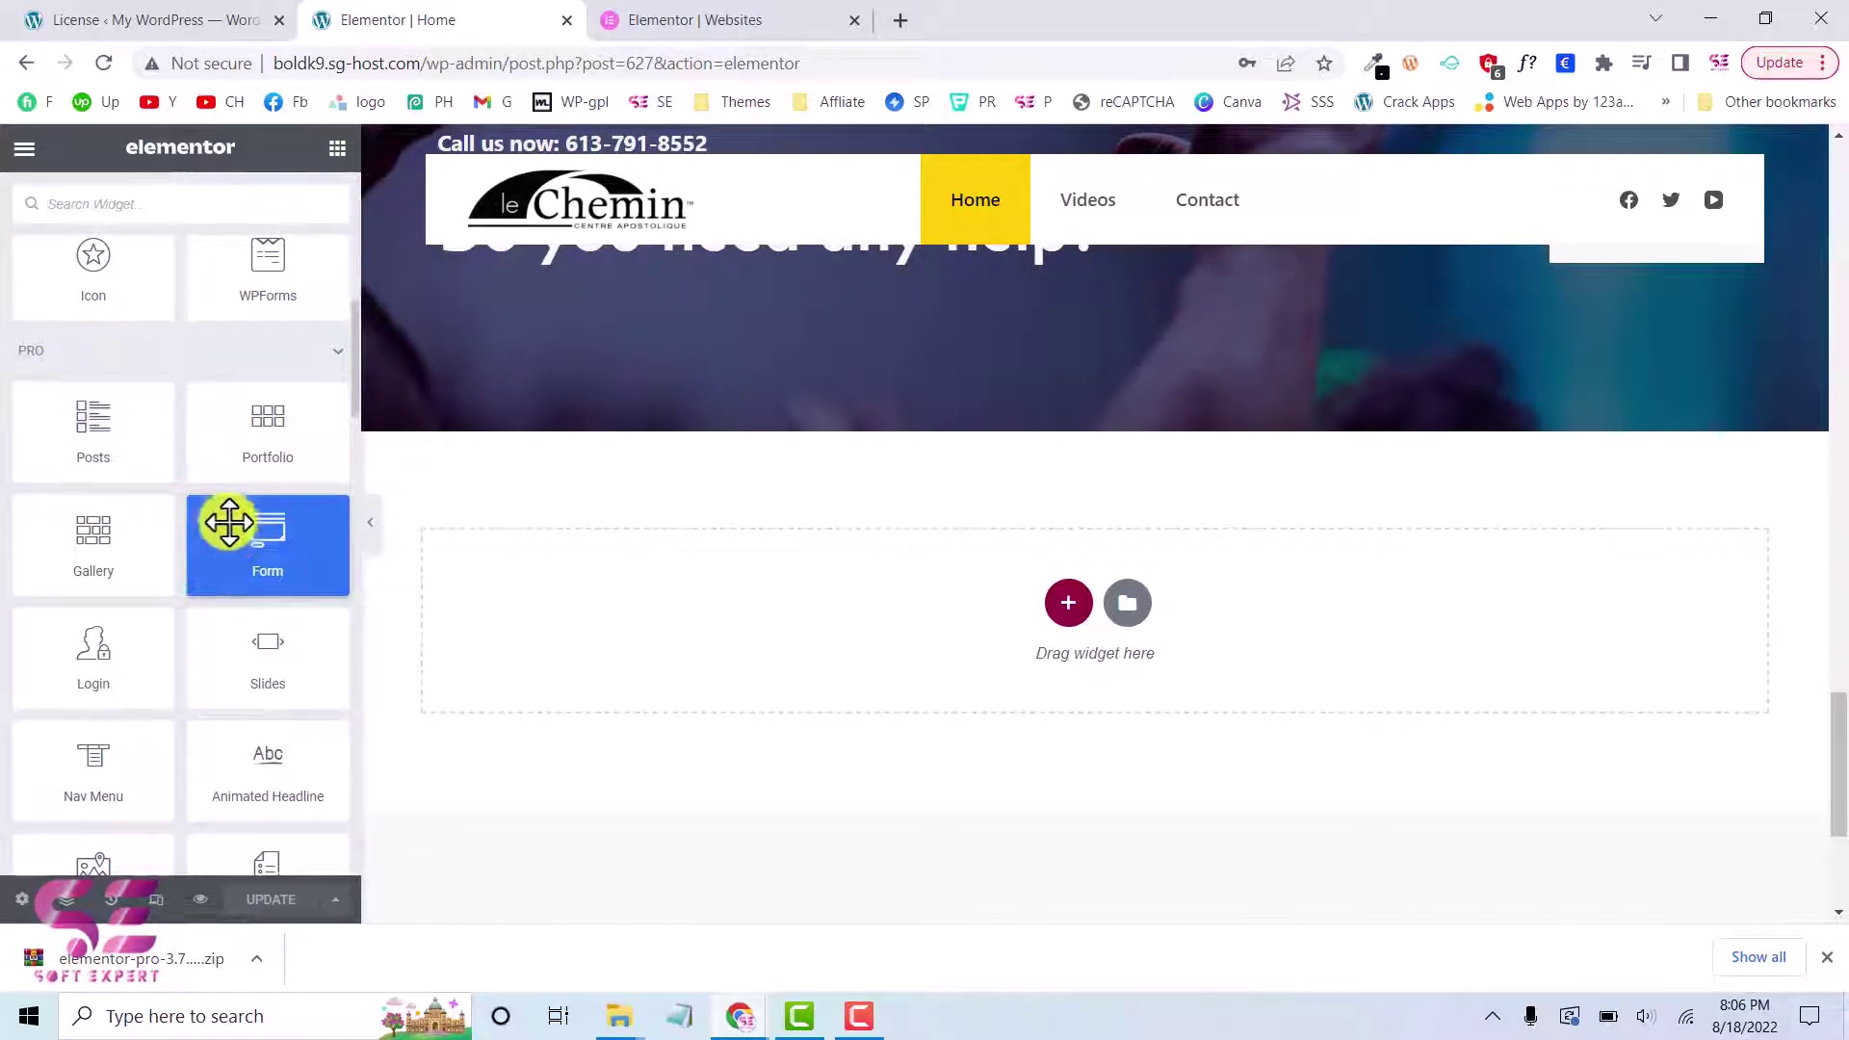
Place a Pro Form widget in the empty section, then bring up the template library
drag(247, 548, 572, 591)
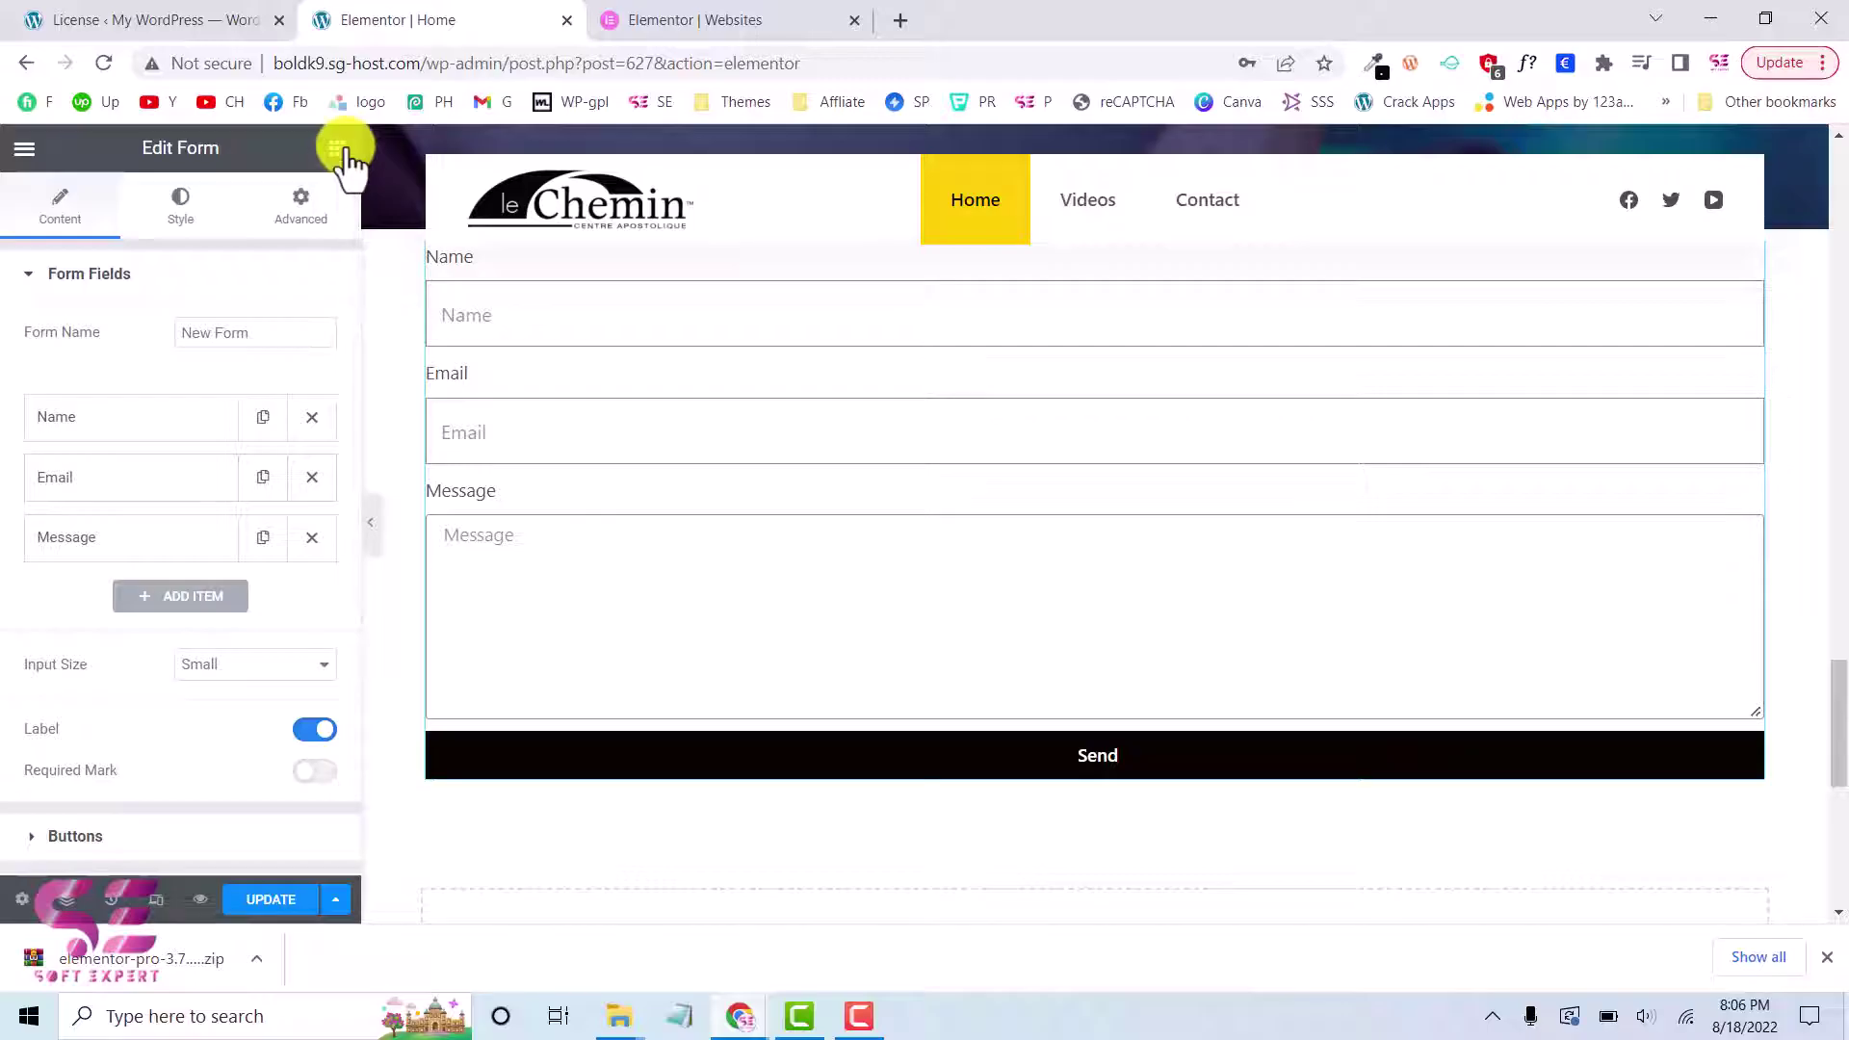
click(337, 149)
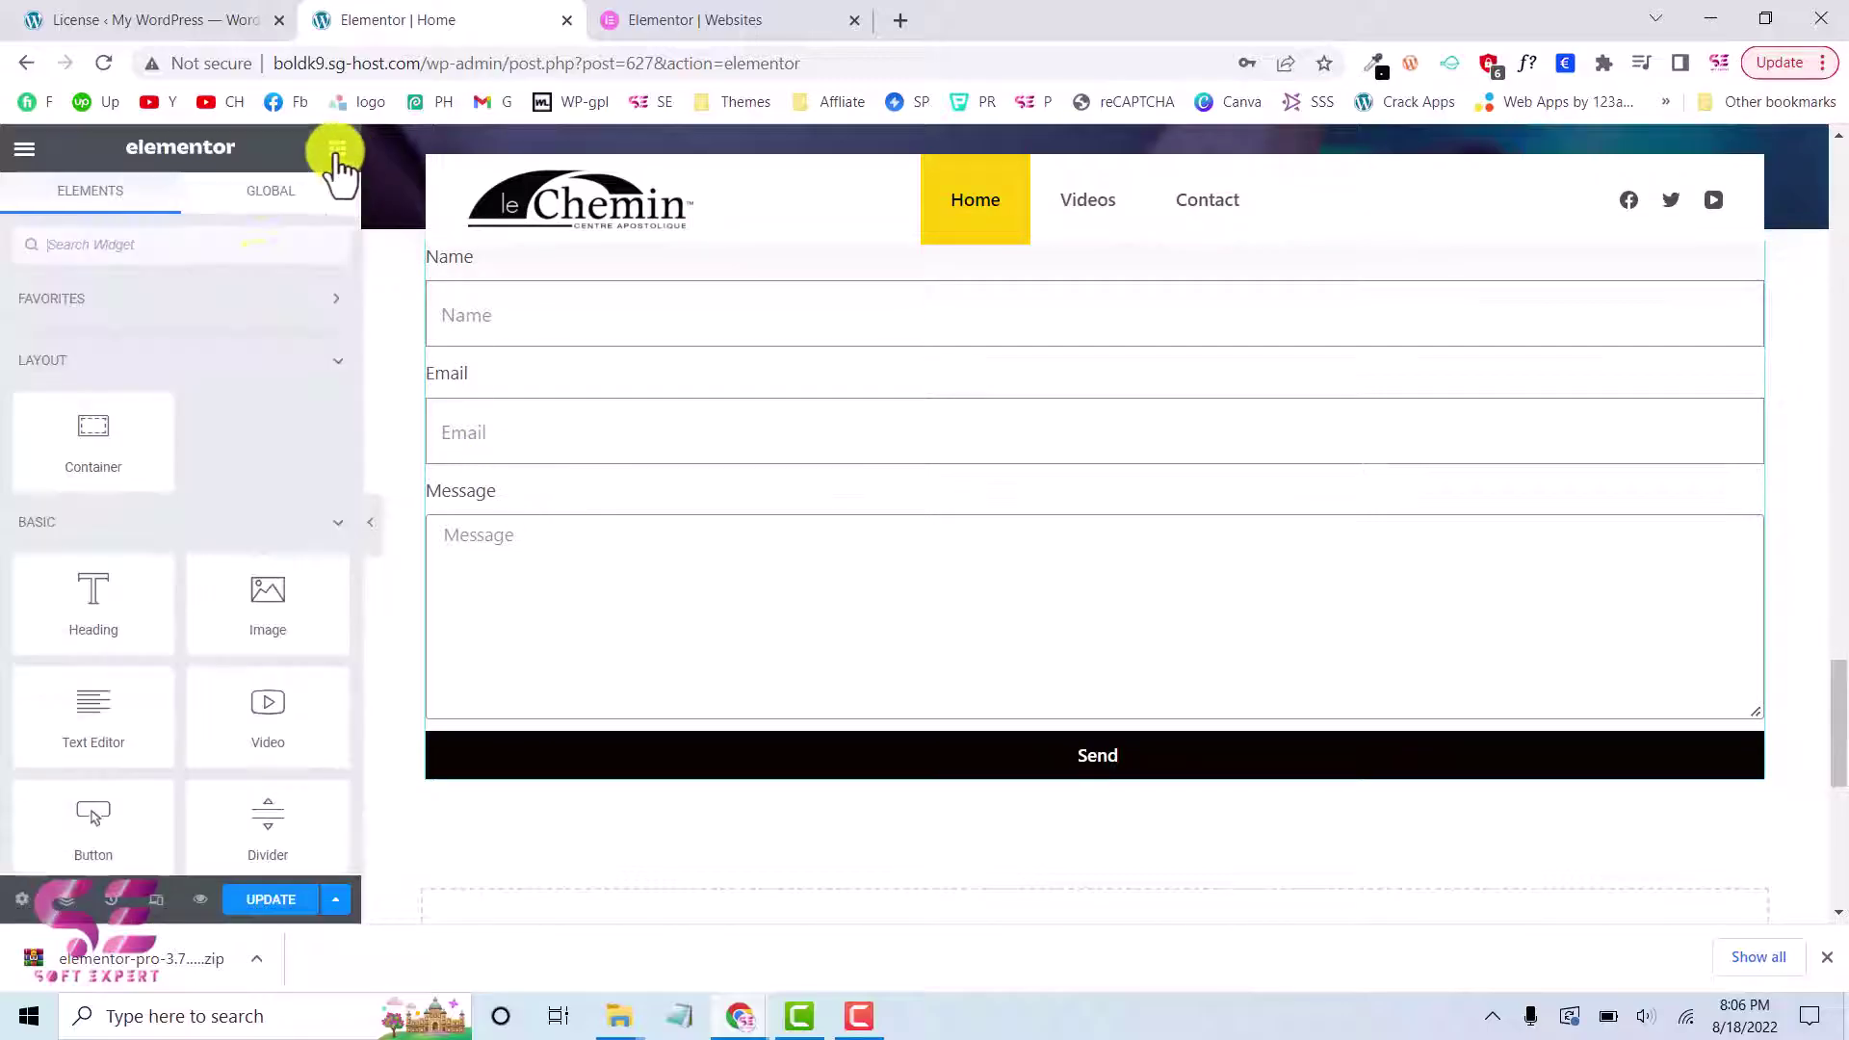
scroll(179, 583, down, 5)
scroll(183, 582, down, 5)
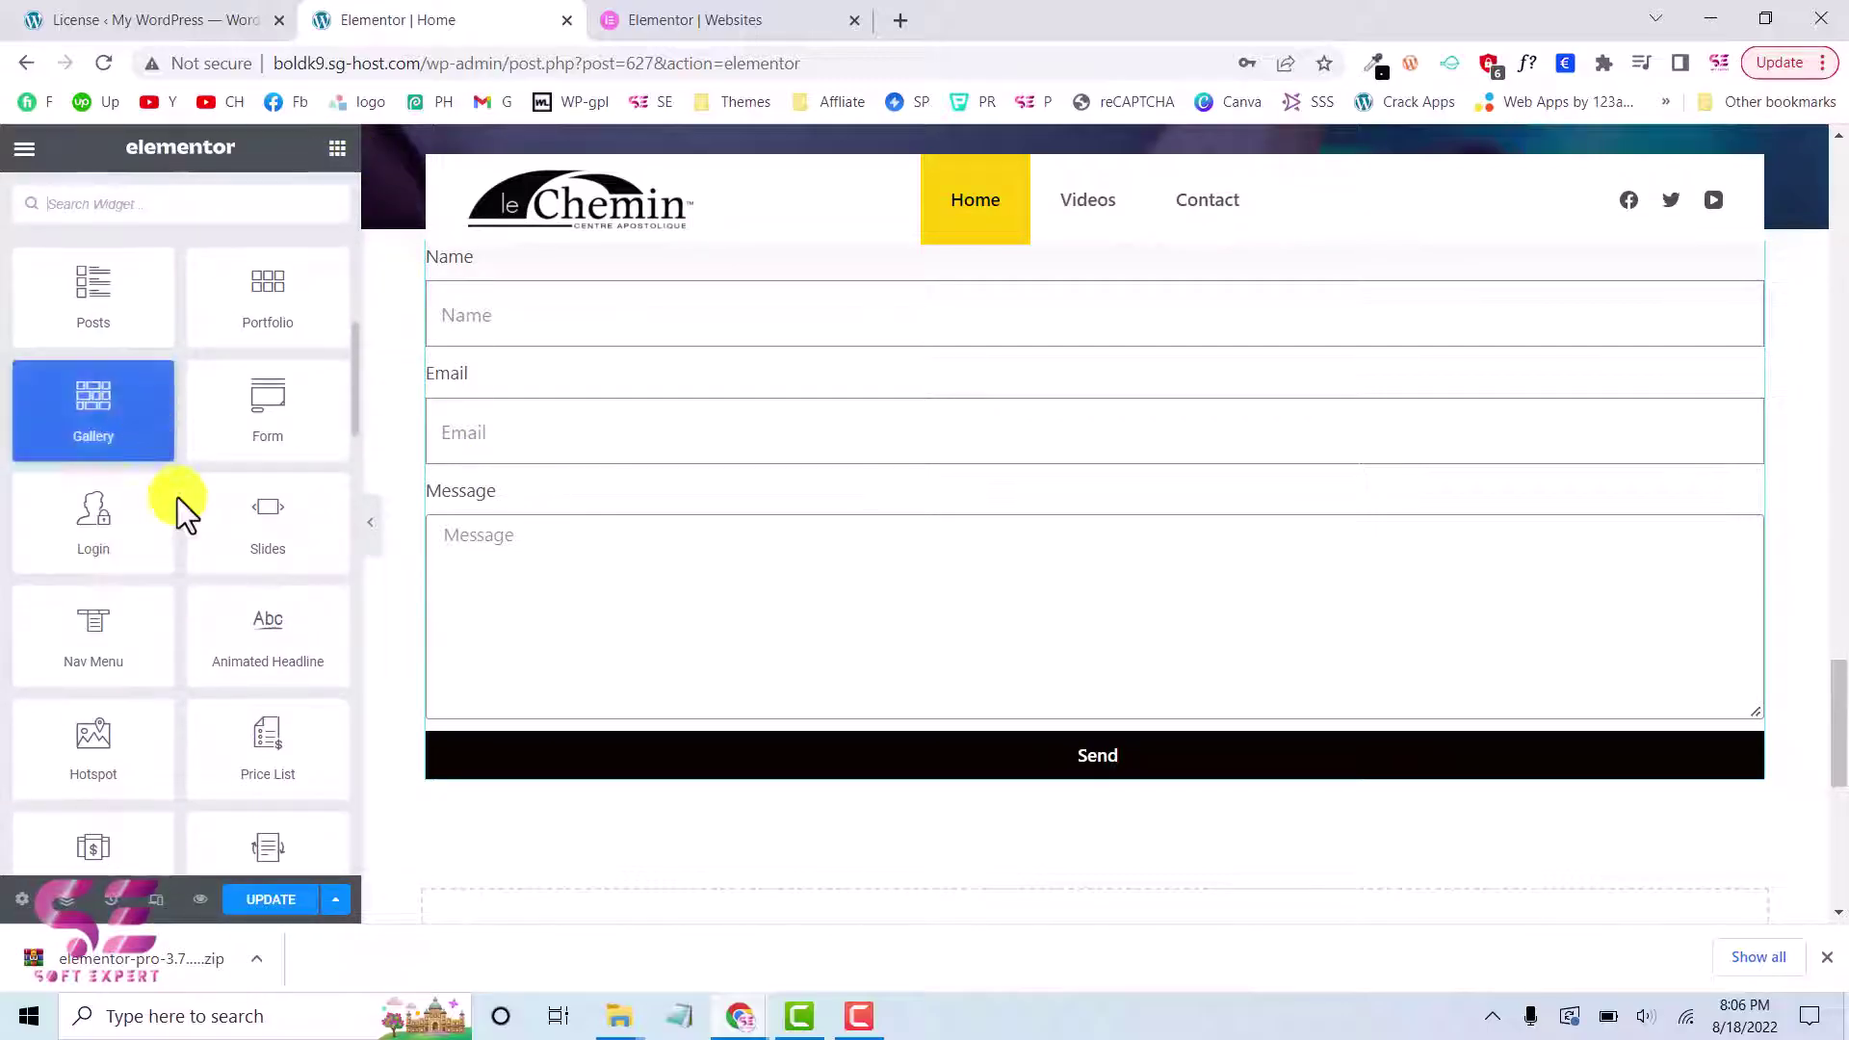
scroll(211, 597, down, 2)
scroll(231, 662, down, 10)
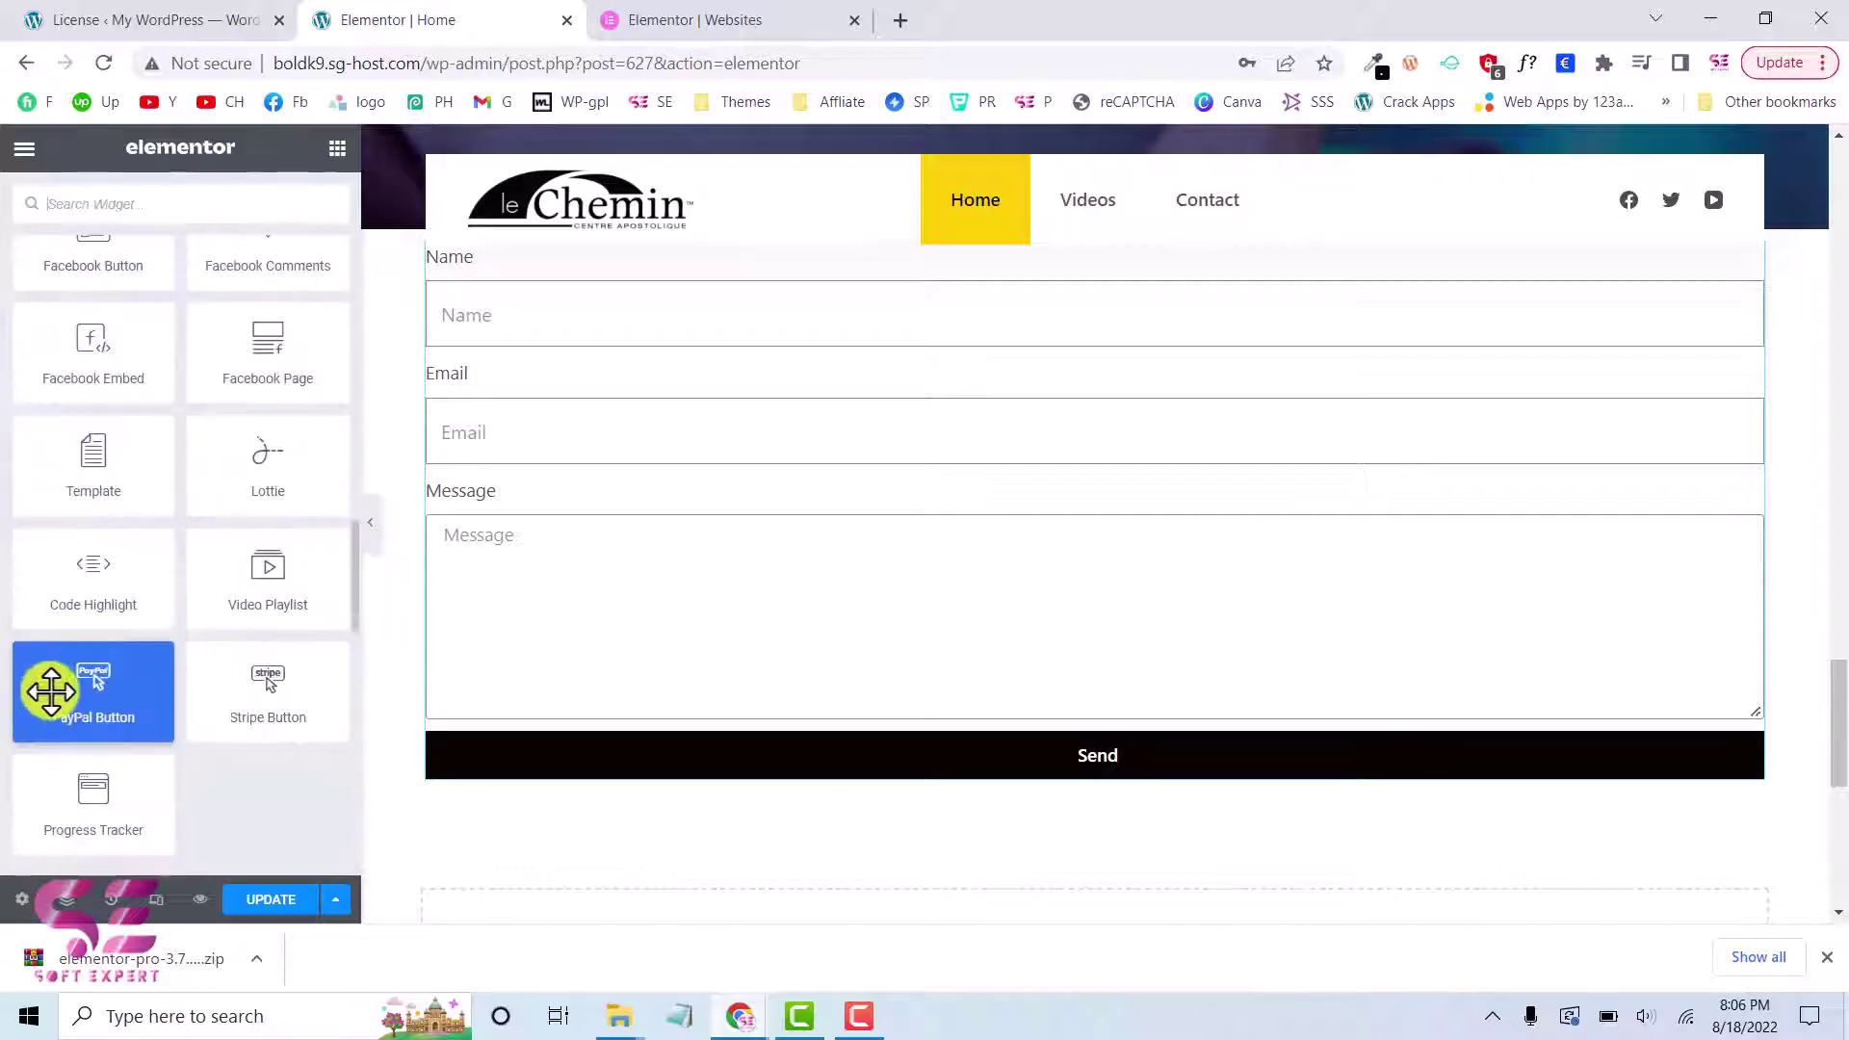
scroll(216, 738, up, 2)
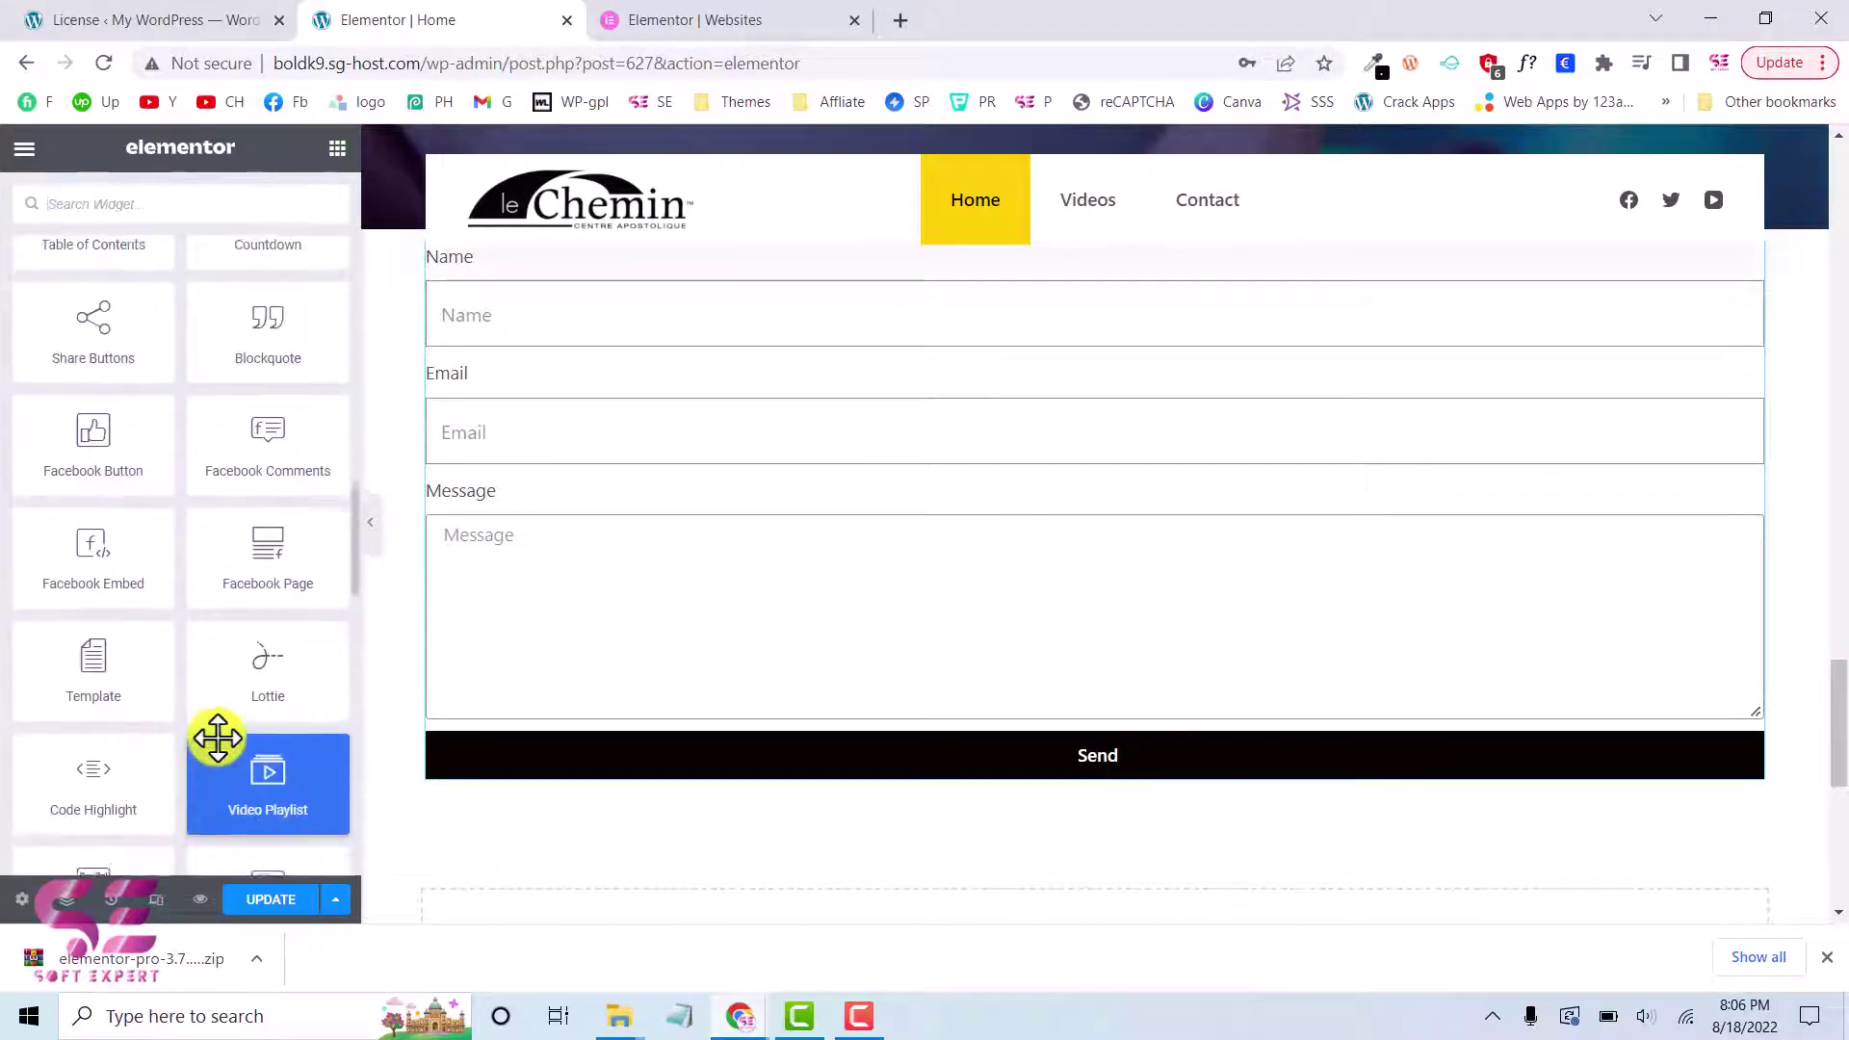
scroll(649, 629, down, 3)
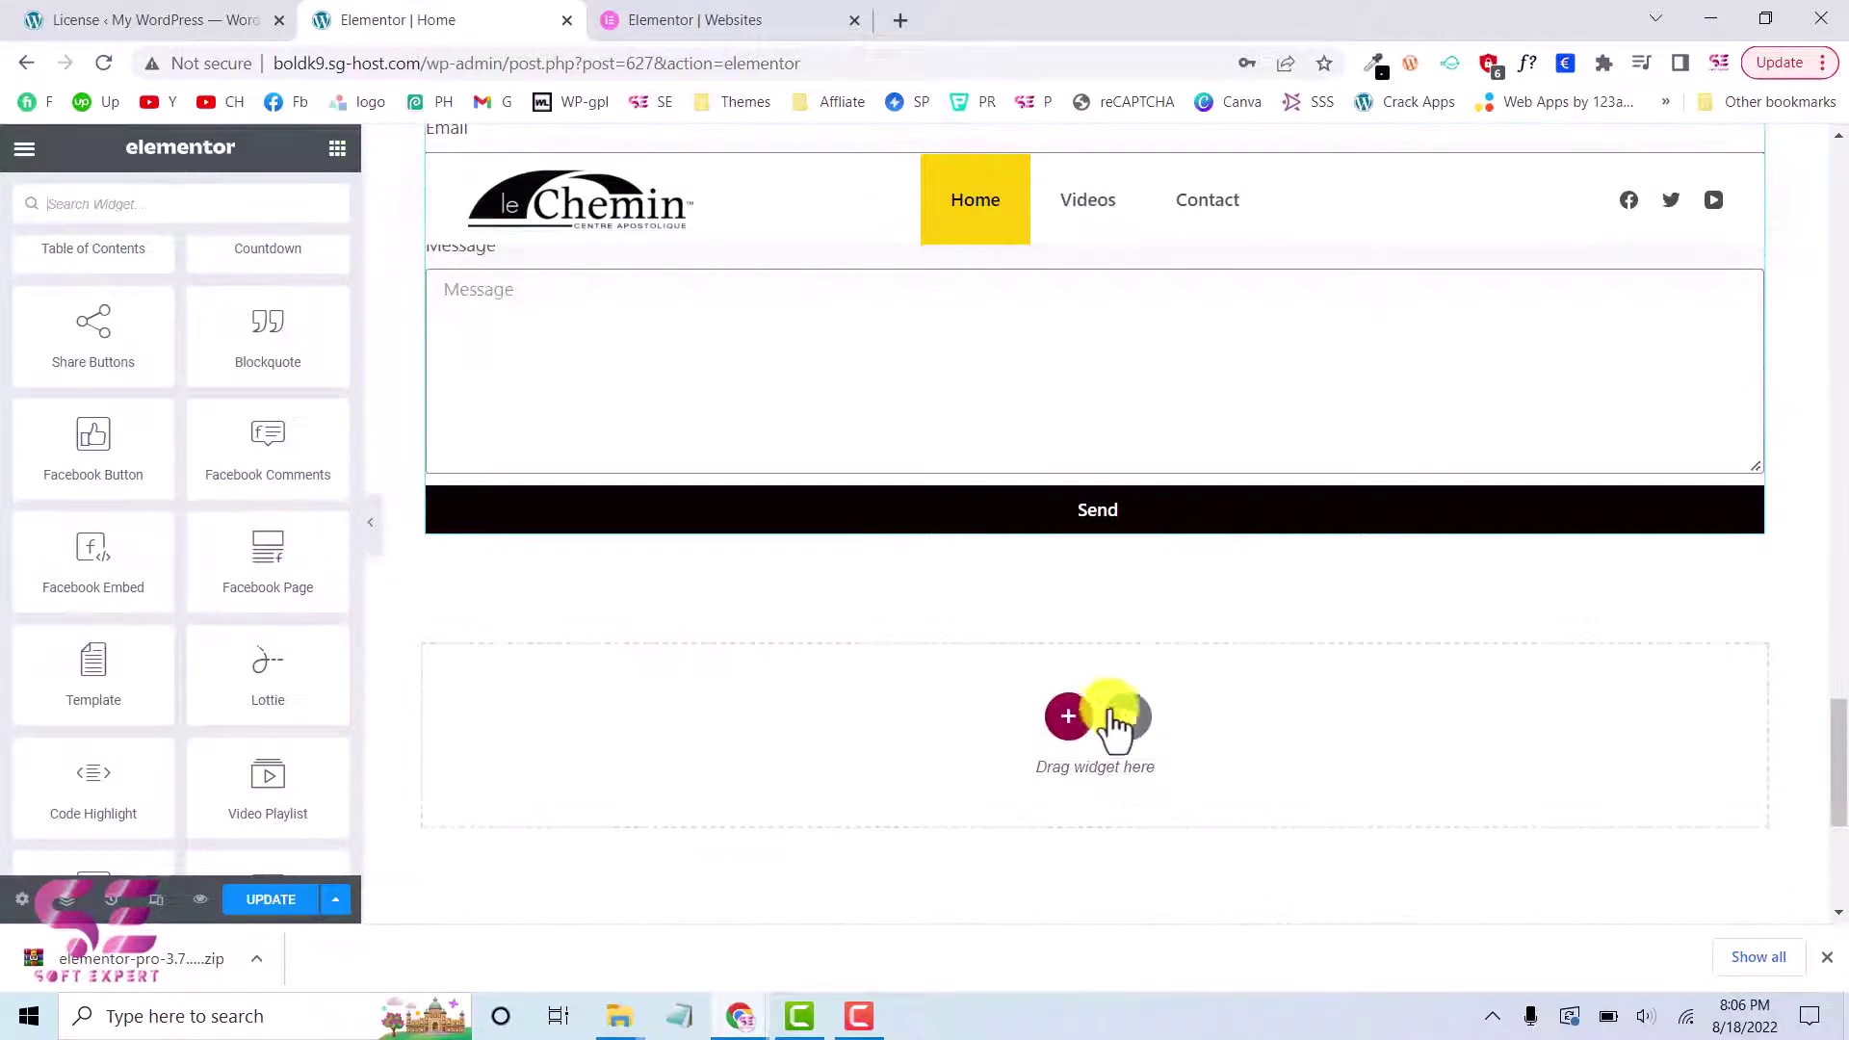
click(1124, 720)
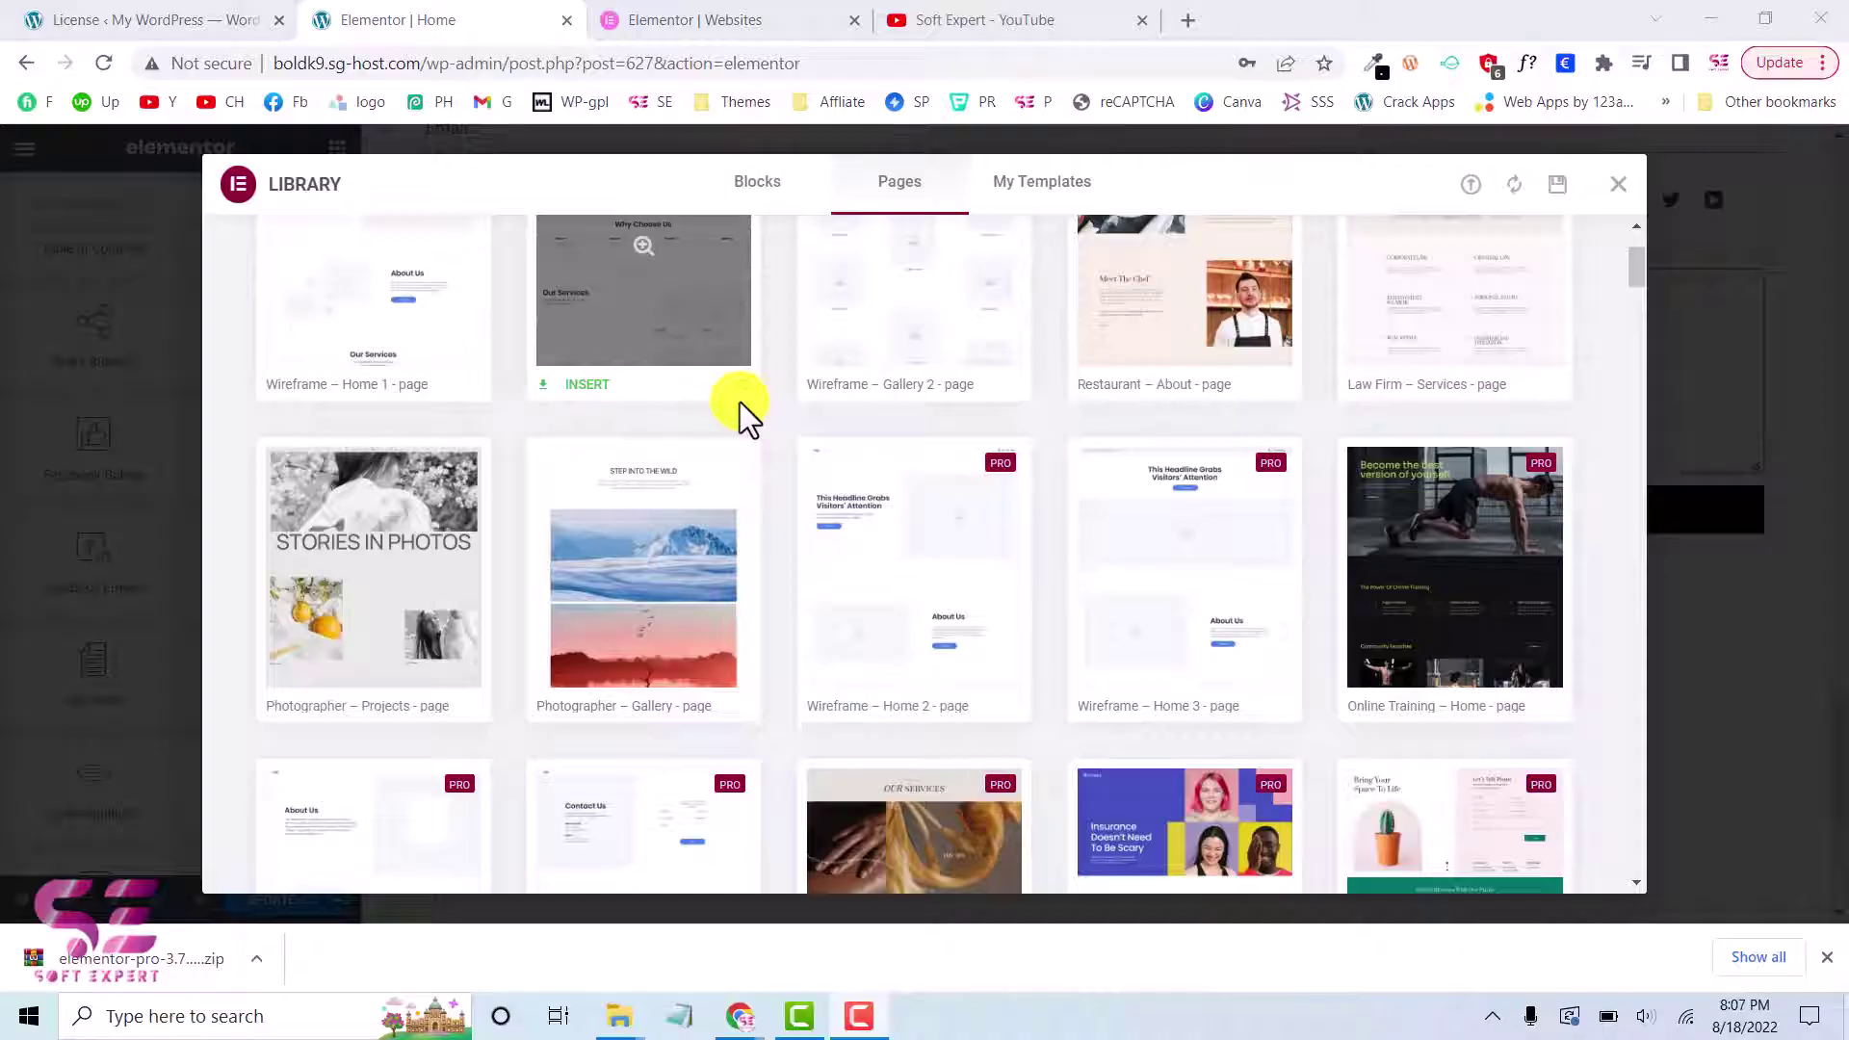
Switch to the Soft Expert YouTube channel's Playlists tab
click(932, 38)
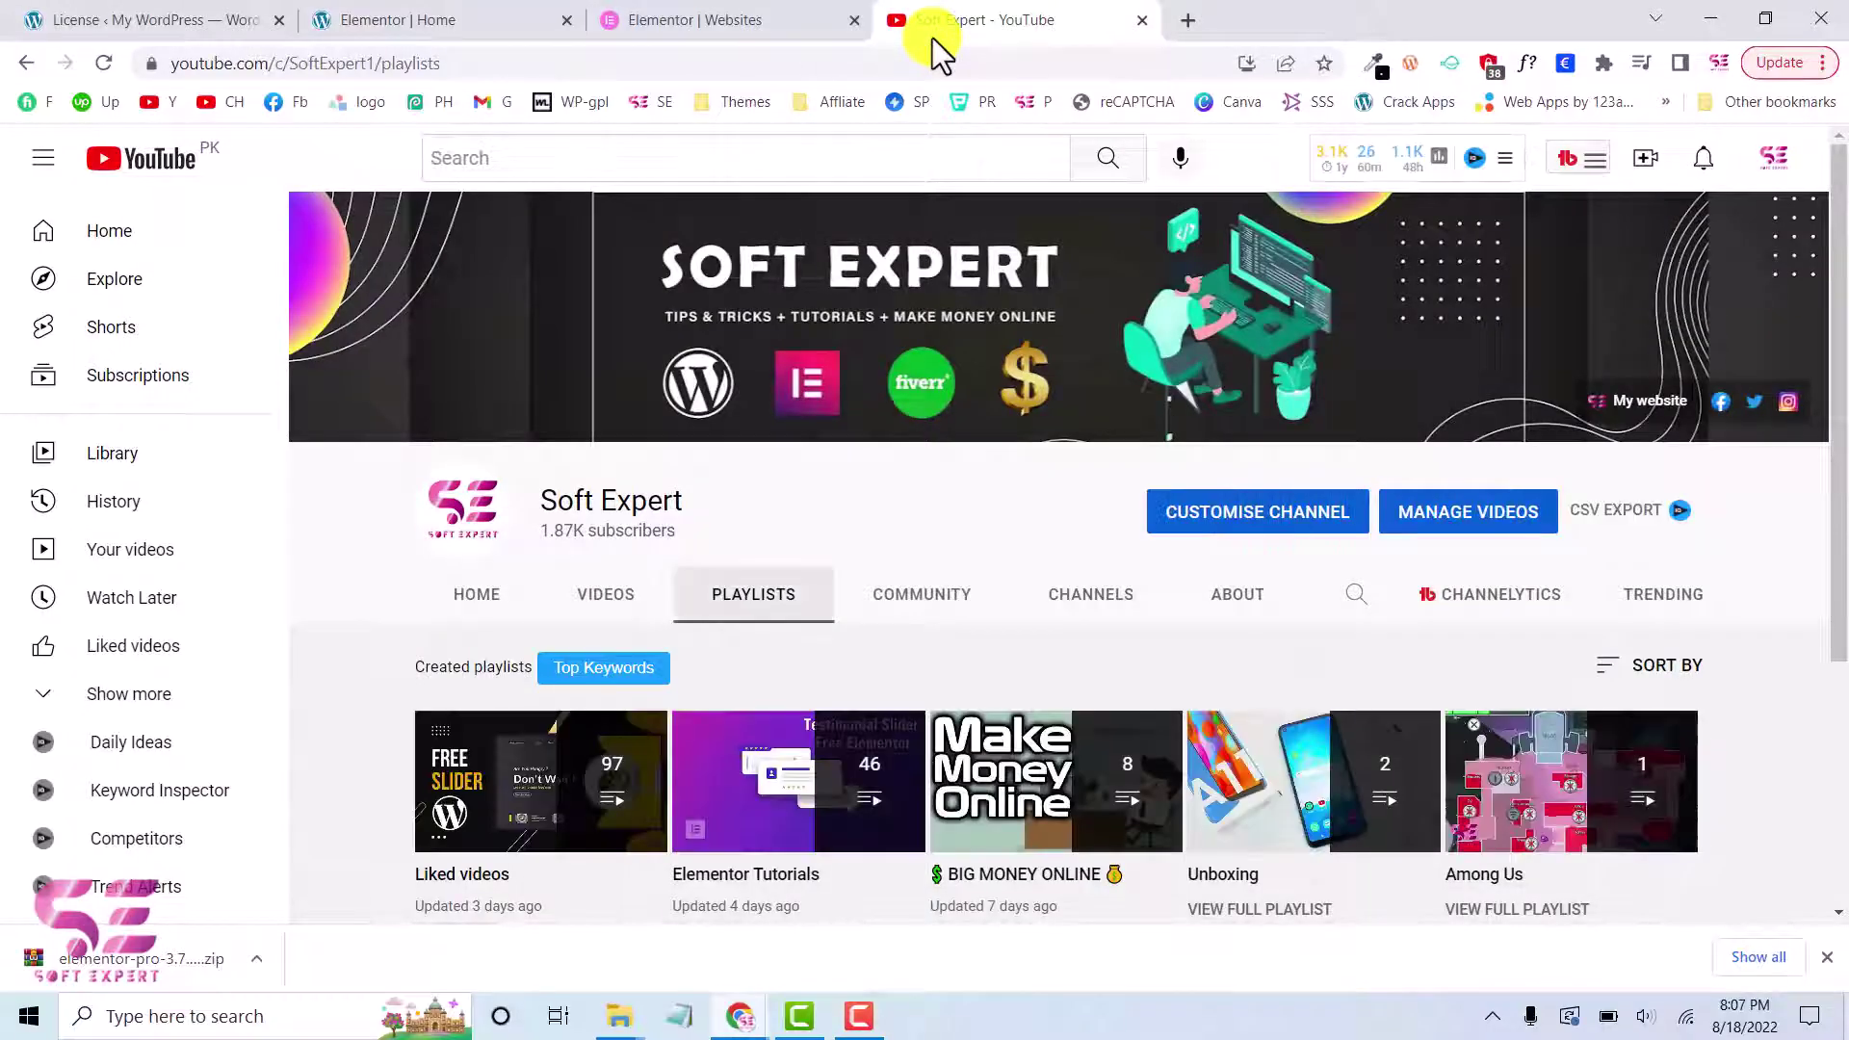